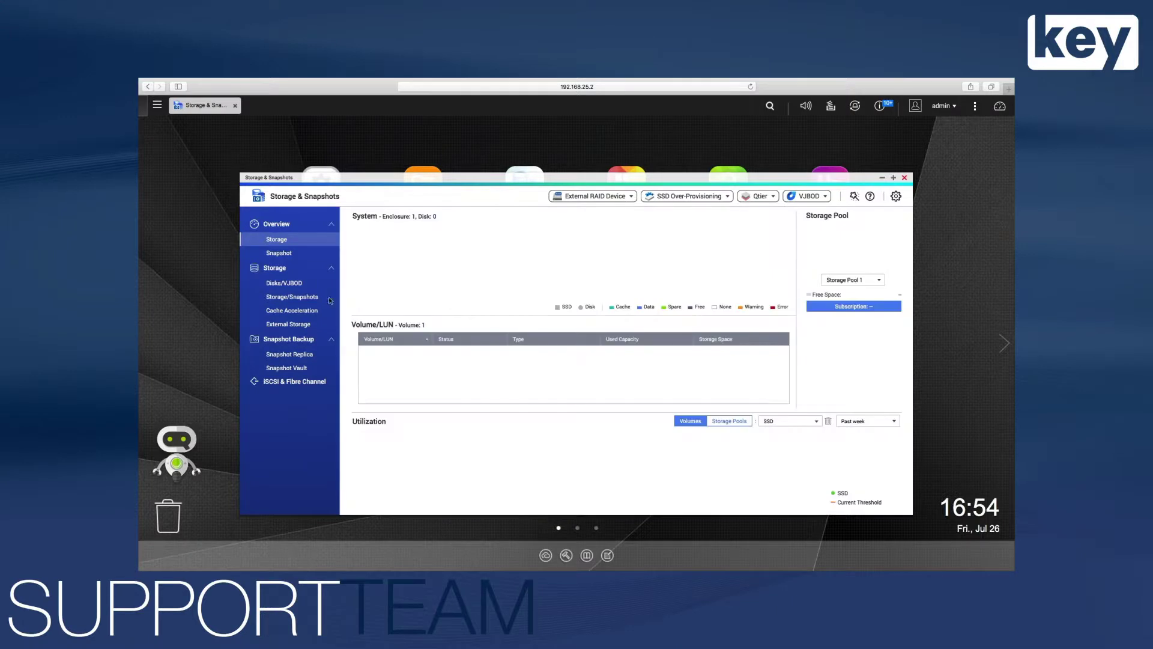
Create a new storage pool on the NAS host from Disk 1 with RAID type Single, without Qtier or an alert threshold.
{"action": "left_click", "coordinate": [308, 298]}
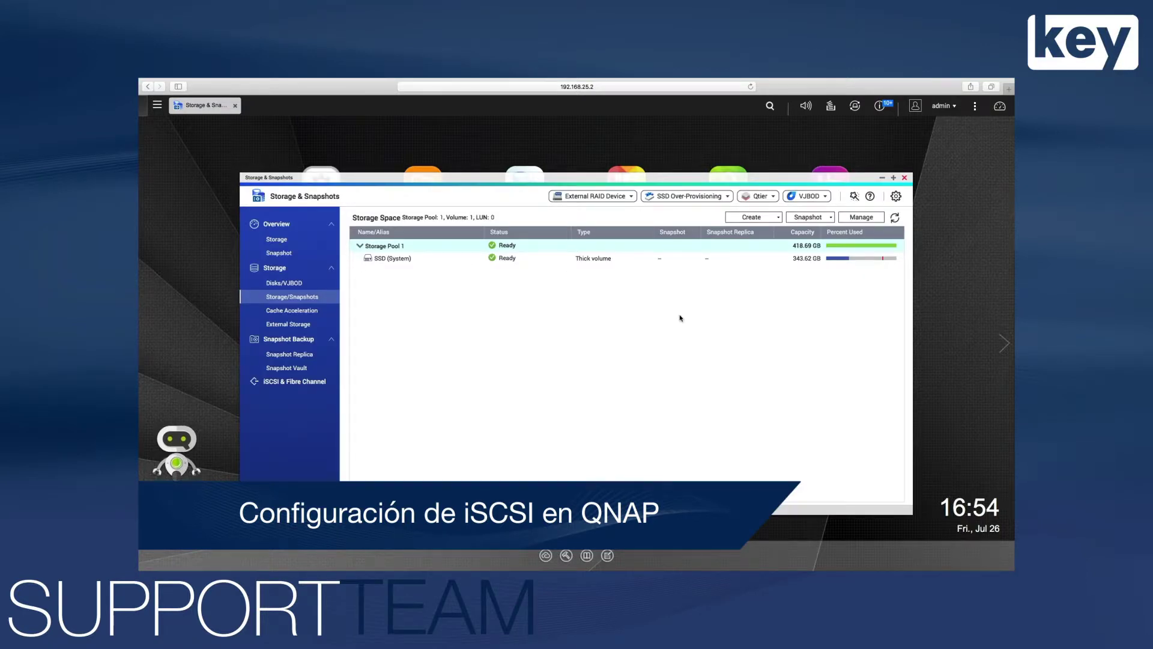
{"action": "left_click", "coordinate": [780, 217]}
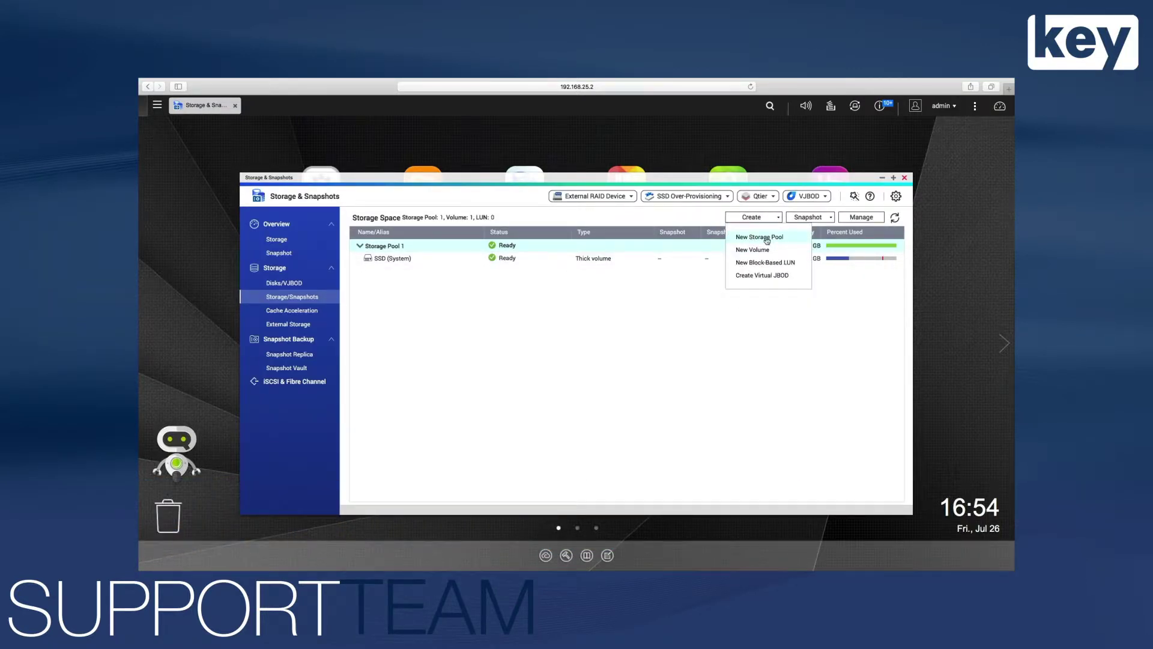
{"action": "left_click", "coordinate": [767, 238]}
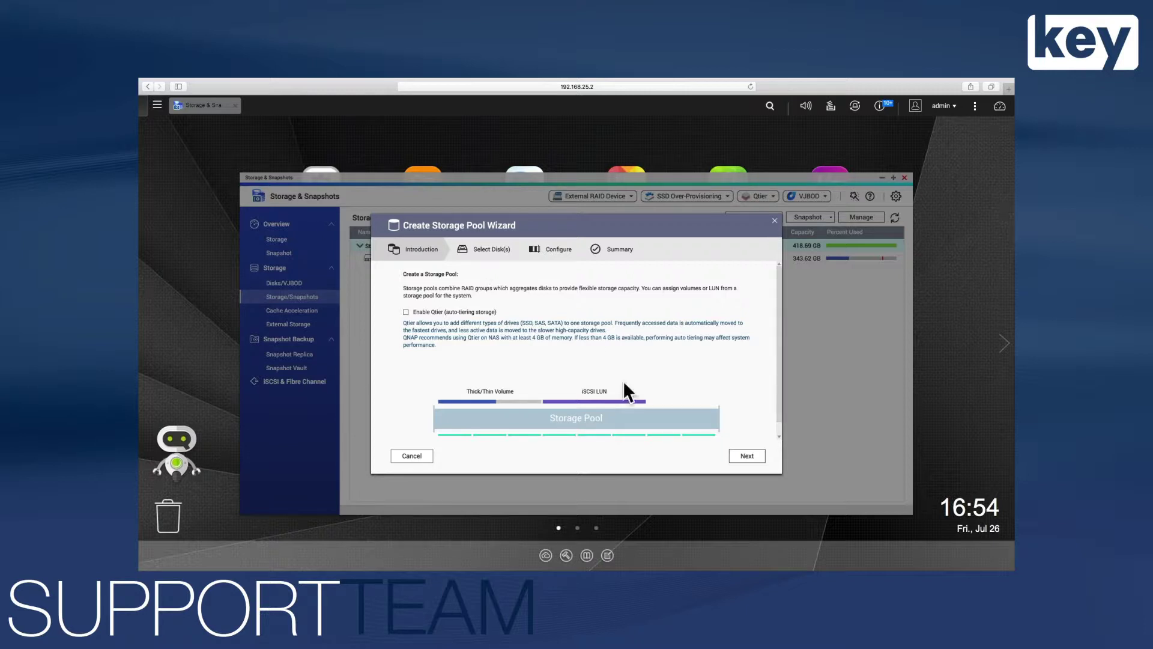
{"action": "left_click", "coordinate": [758, 456]}
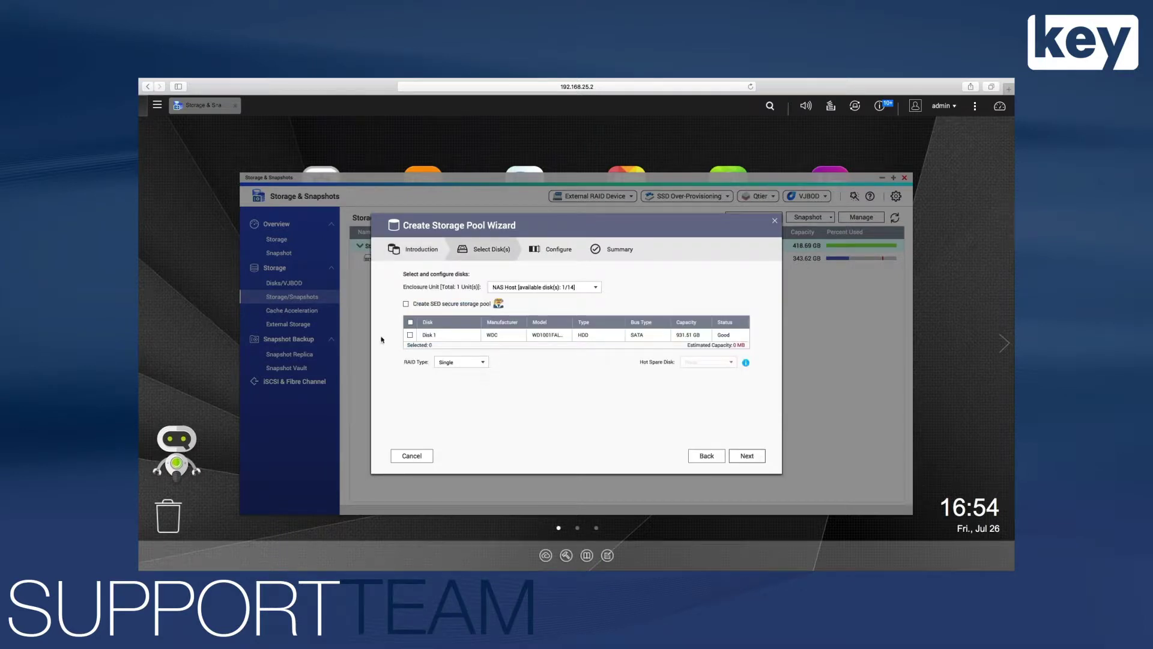
{"action": "left_click", "coordinate": [410, 334]}
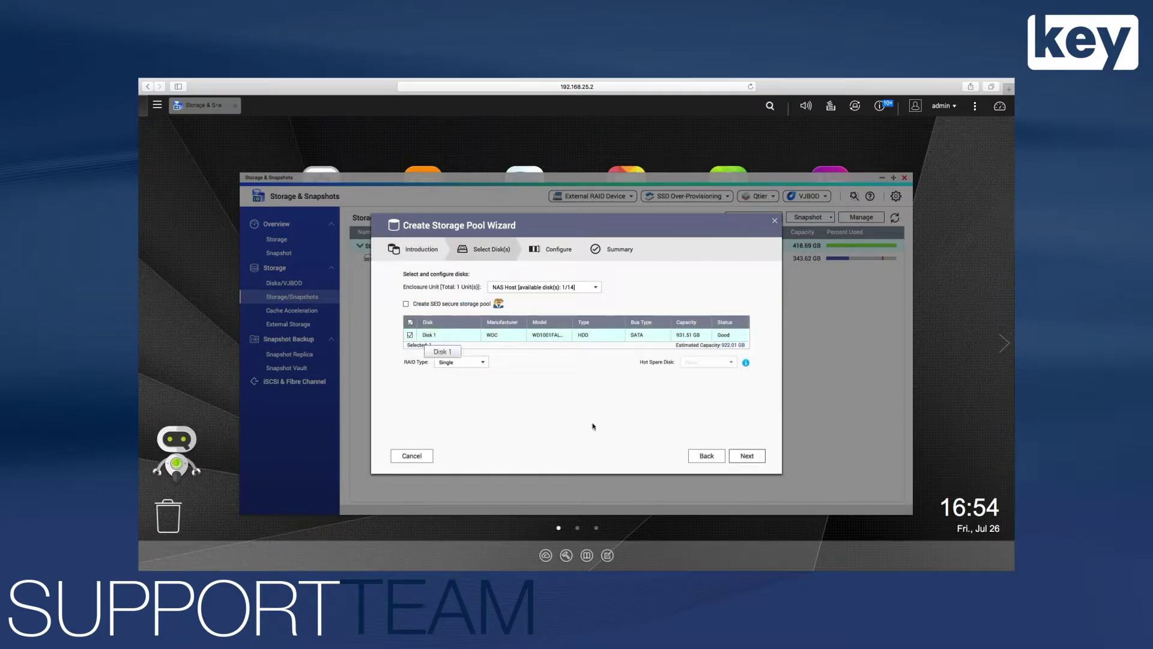
{"action": "left_click", "coordinate": [747, 457]}
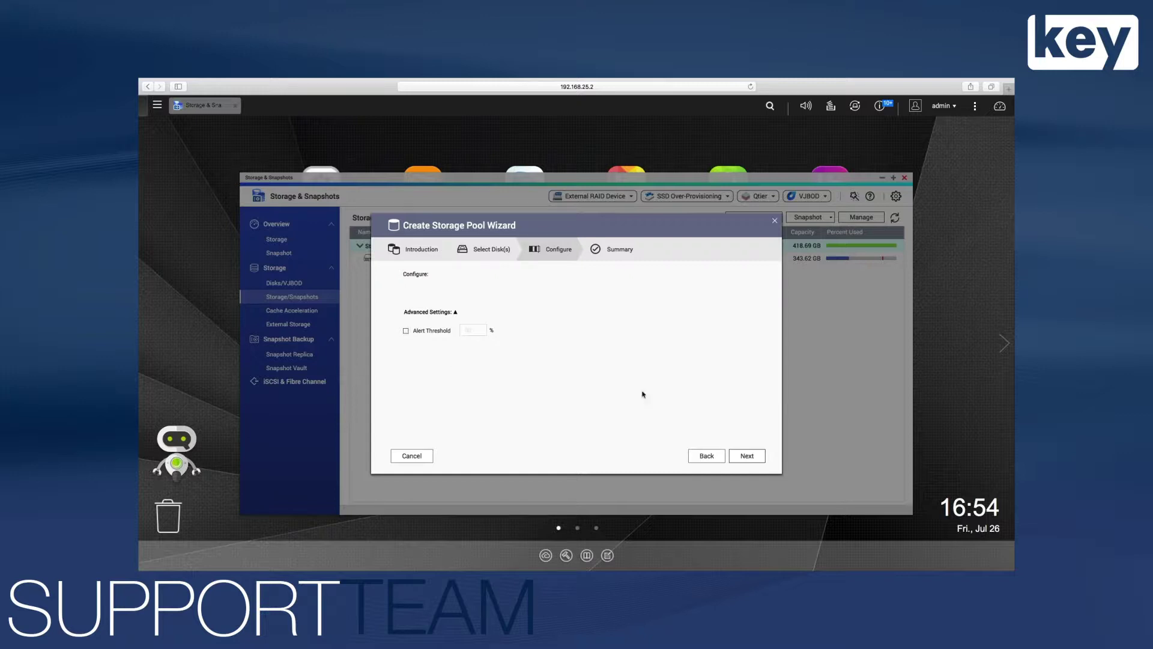
{"action": "left_click", "coordinate": [747, 455]}
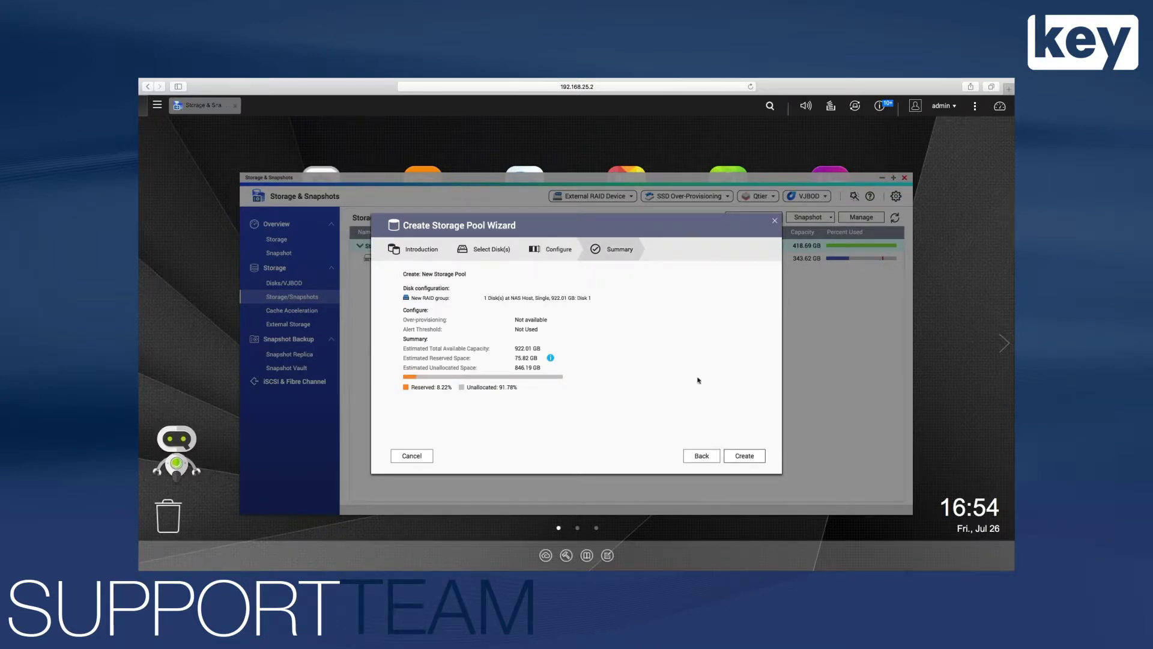
{"action": "left_click", "coordinate": [747, 461]}
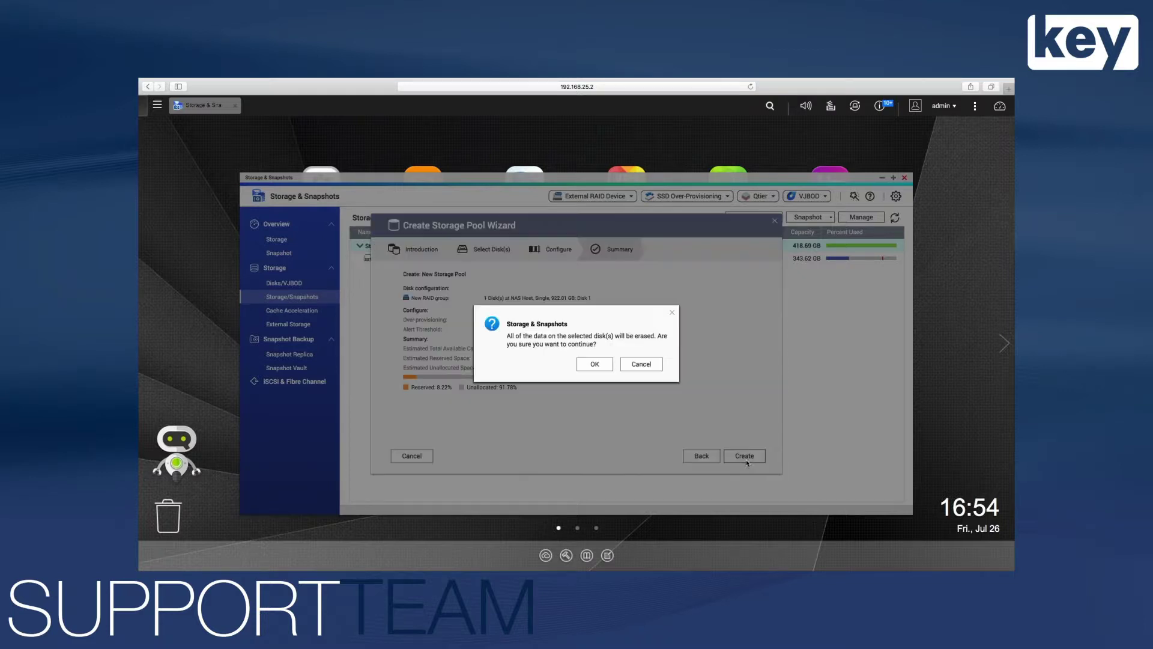
{"action": "left_click", "coordinate": [596, 363]}
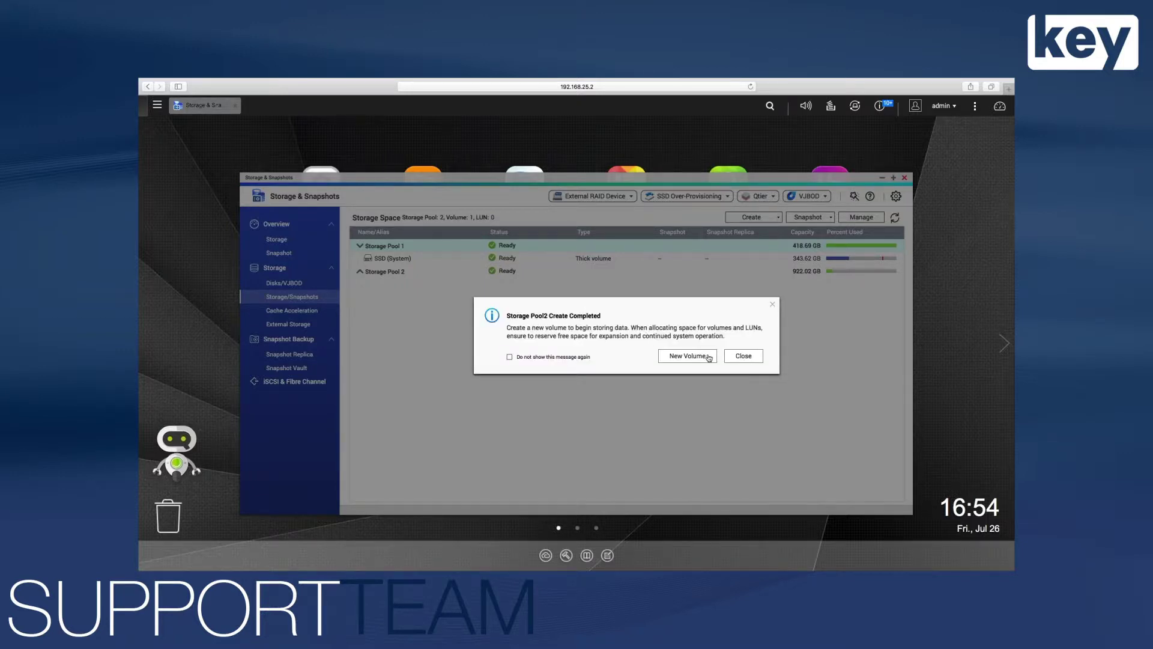
{"action": "left_click", "coordinate": [744, 359]}
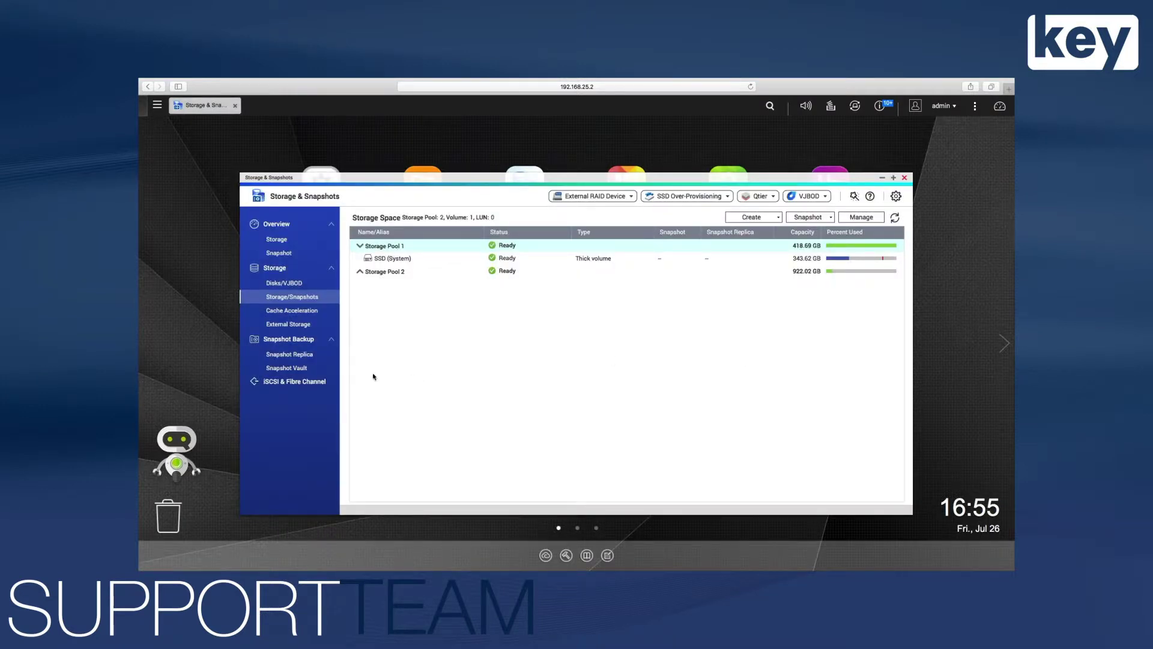
Create an iSCSI target named VIDEOTEST with alias VIDEO TEST, clustered access allowed, no CHAP authentication, and a LUN to map to it.
{"action": "left_click", "coordinate": [307, 385]}
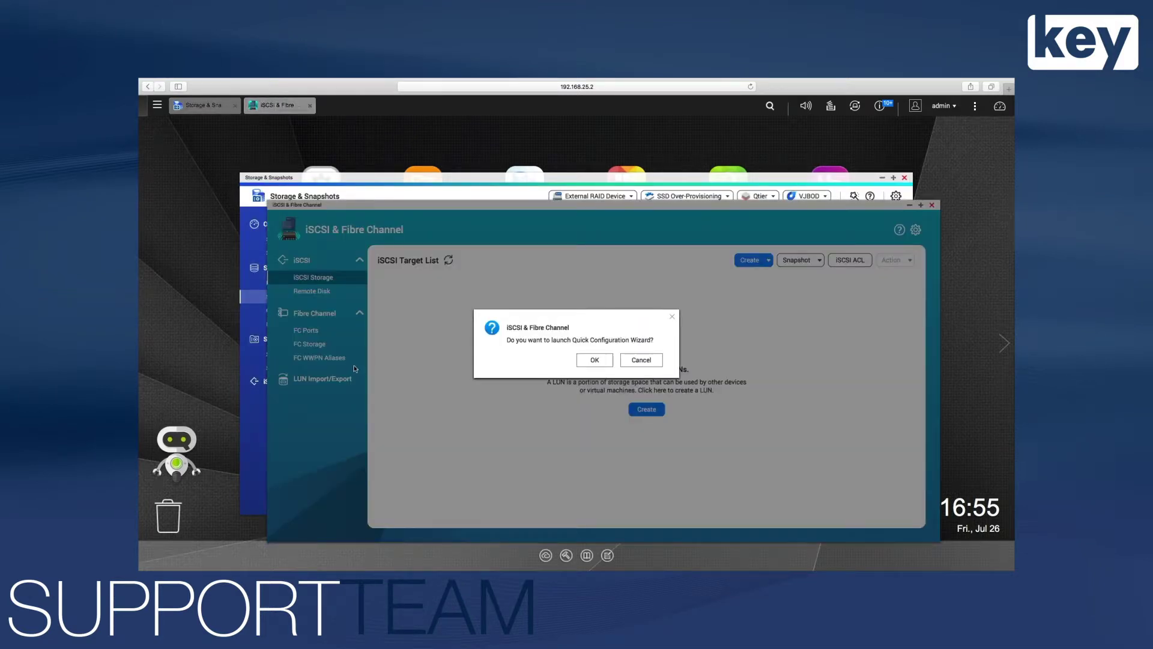
{"action": "left_click", "coordinate": [587, 360]}
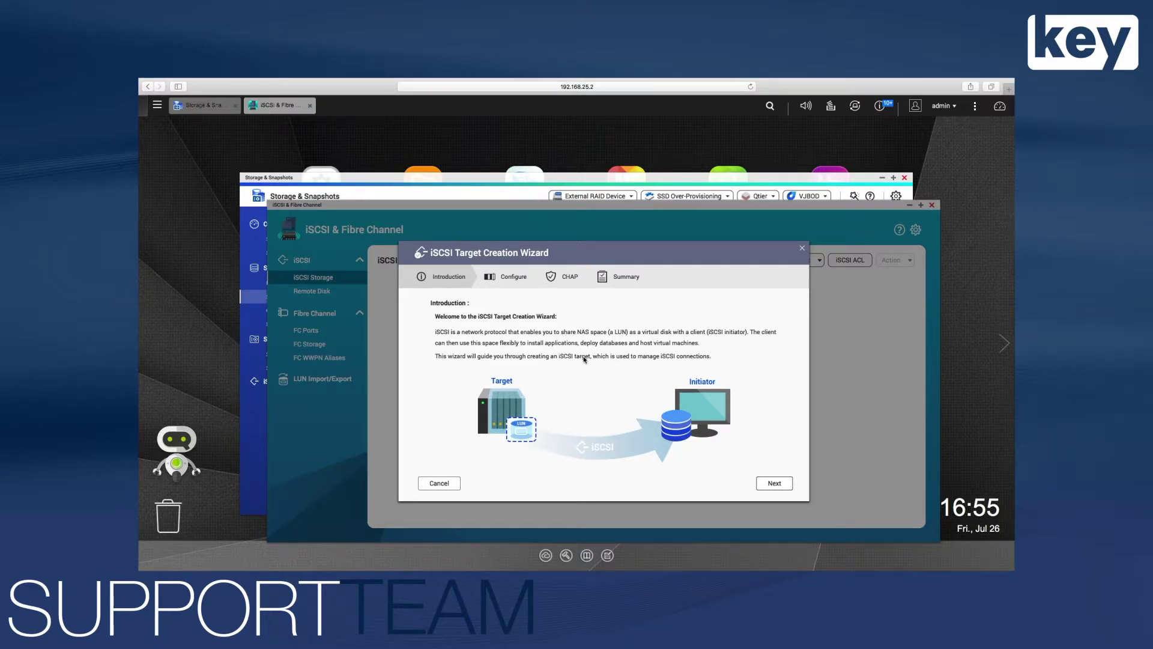
{"action": "left_click", "coordinate": [780, 484]}
{"action": "left_click", "coordinate": [554, 349]}
{"action": "type", "text": "VIDEOTEST"}
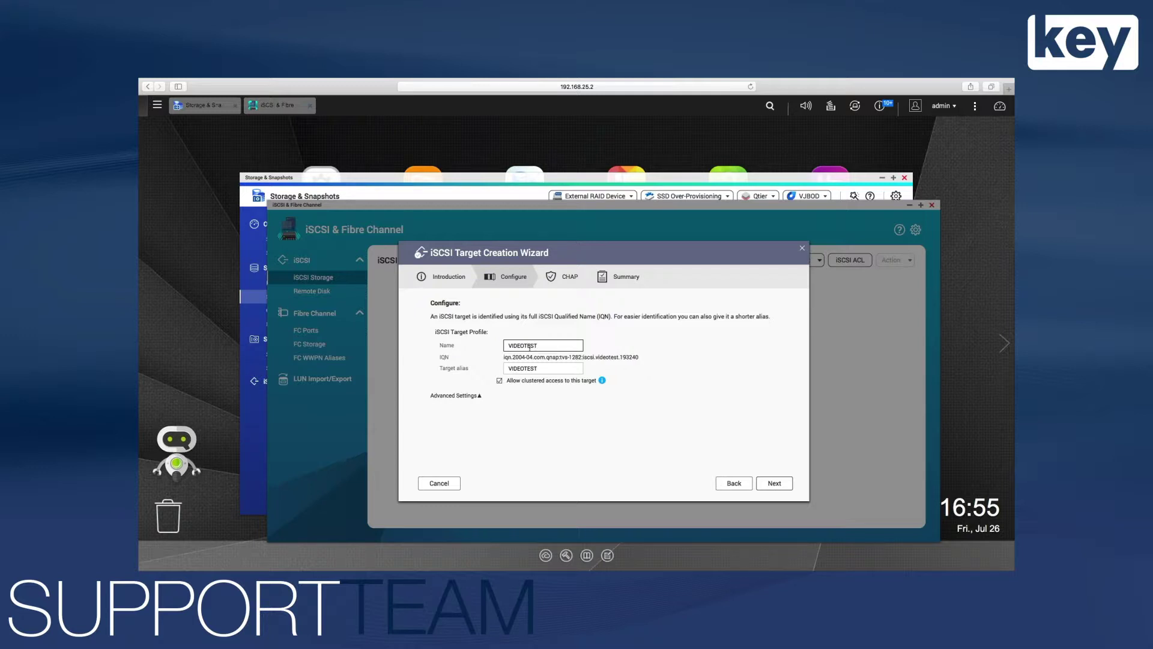
{"action": "left_click", "coordinate": [526, 368]}
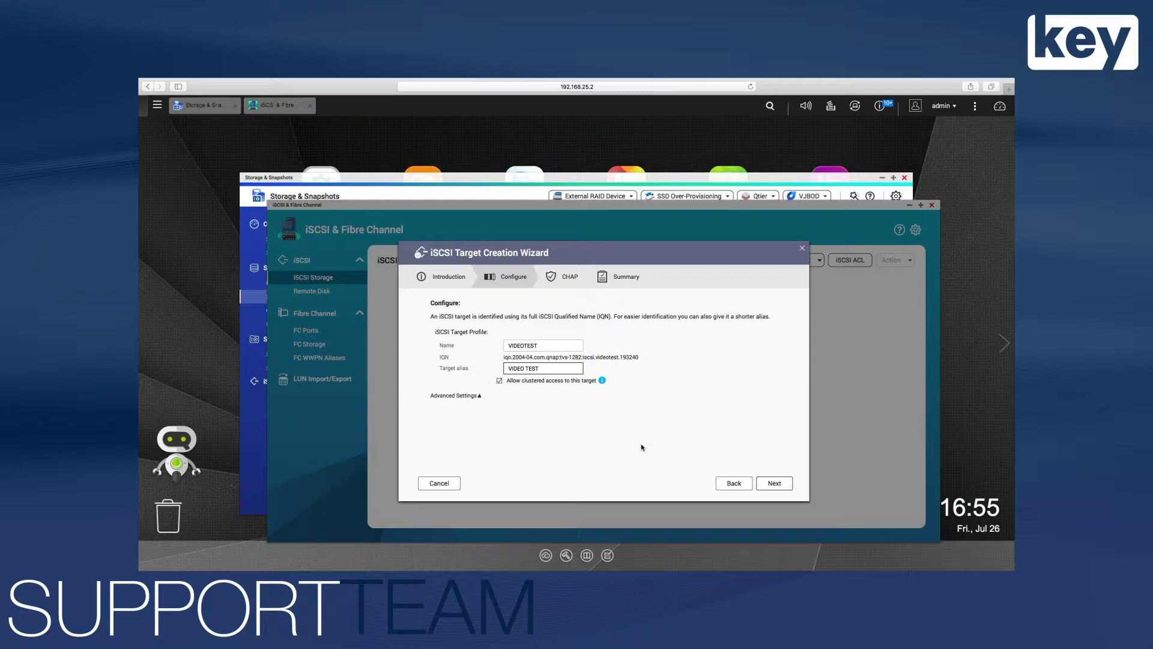
{"action": "left_click", "coordinate": [765, 489]}
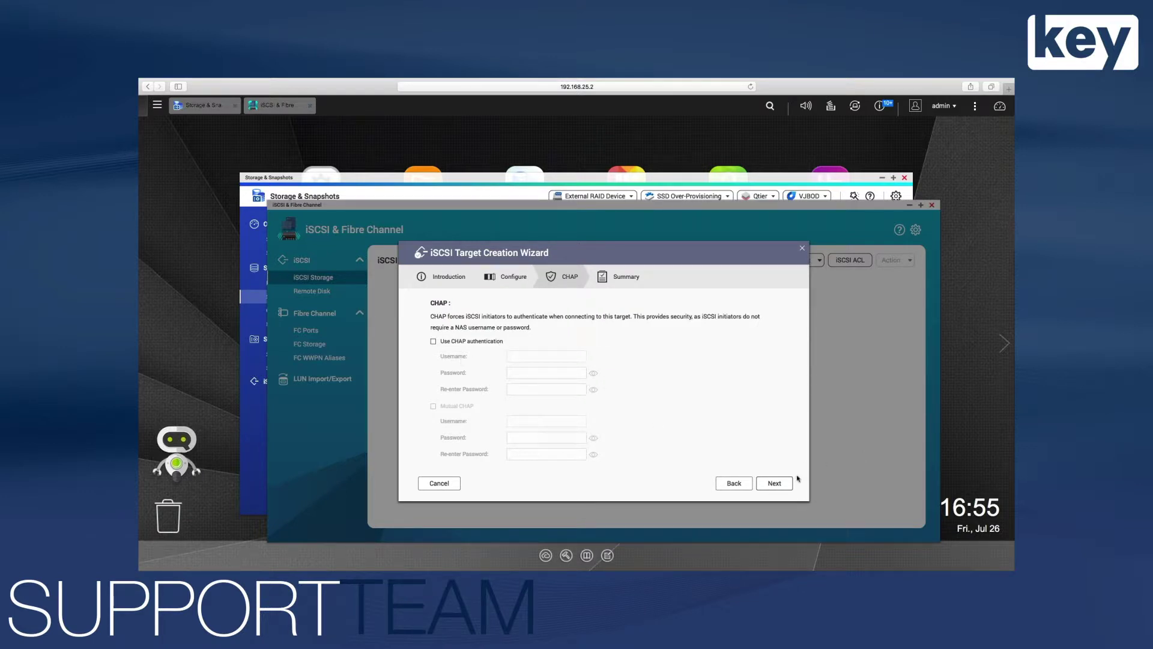
{"action": "left_click", "coordinate": [774, 484]}
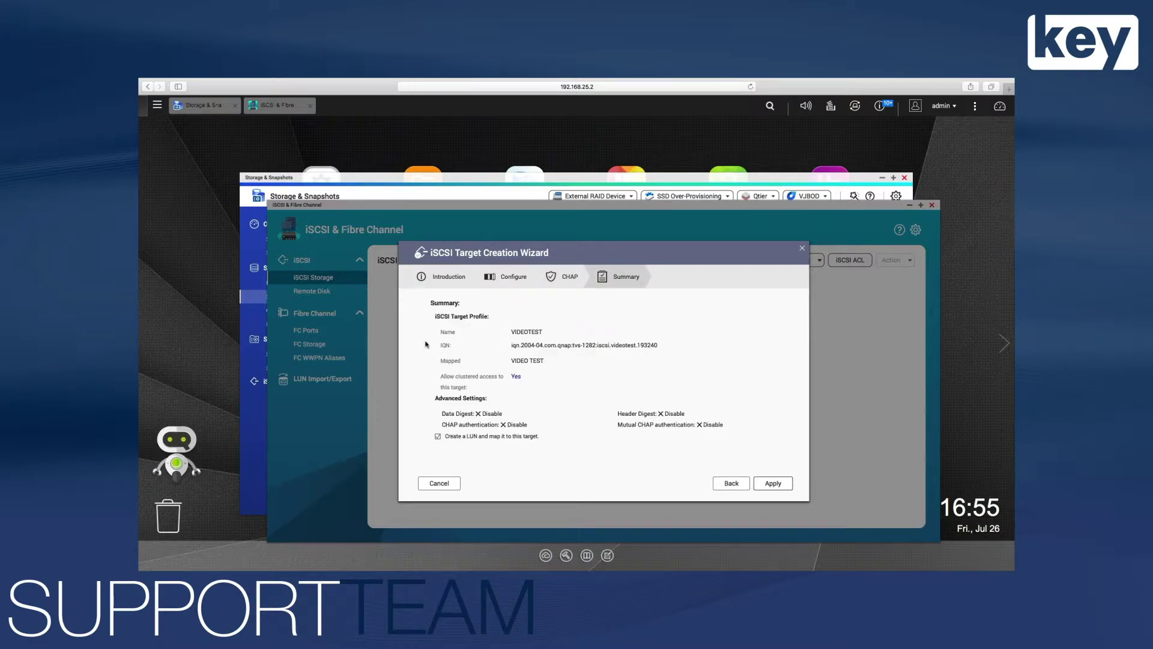
{"action": "left_click", "coordinate": [784, 484]}
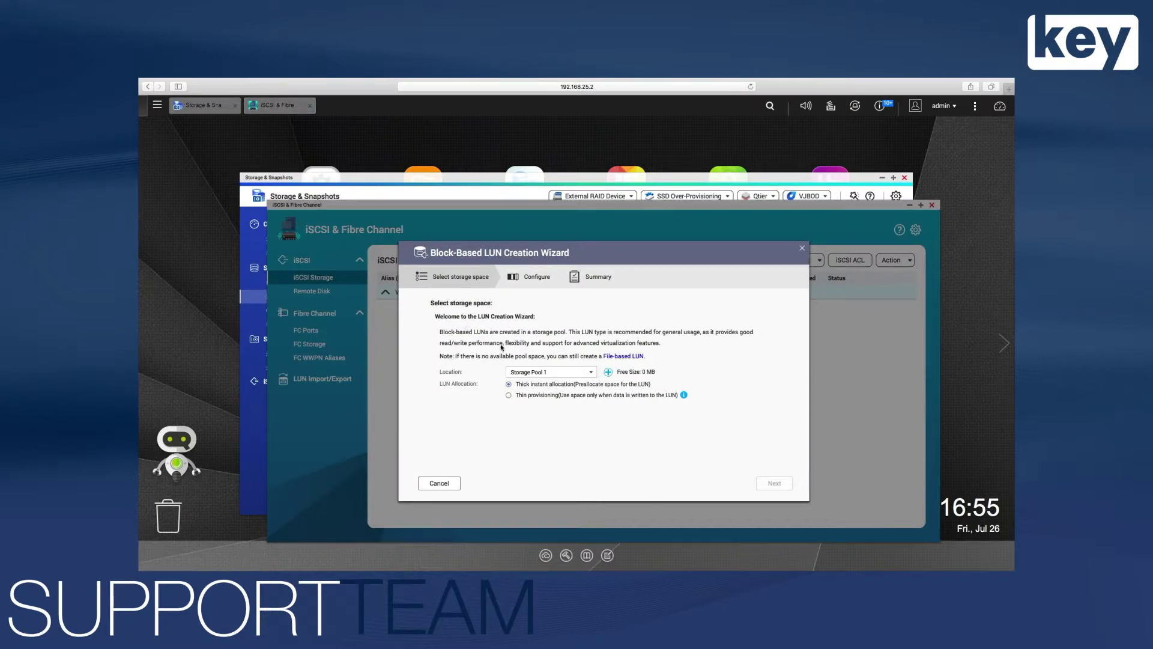
Create the block-based LUN VIDEOTEST_0 on Storage Pool 2 with thick instant allocation and 200 GB capacity.
{"action": "left_click", "coordinate": [591, 374]}
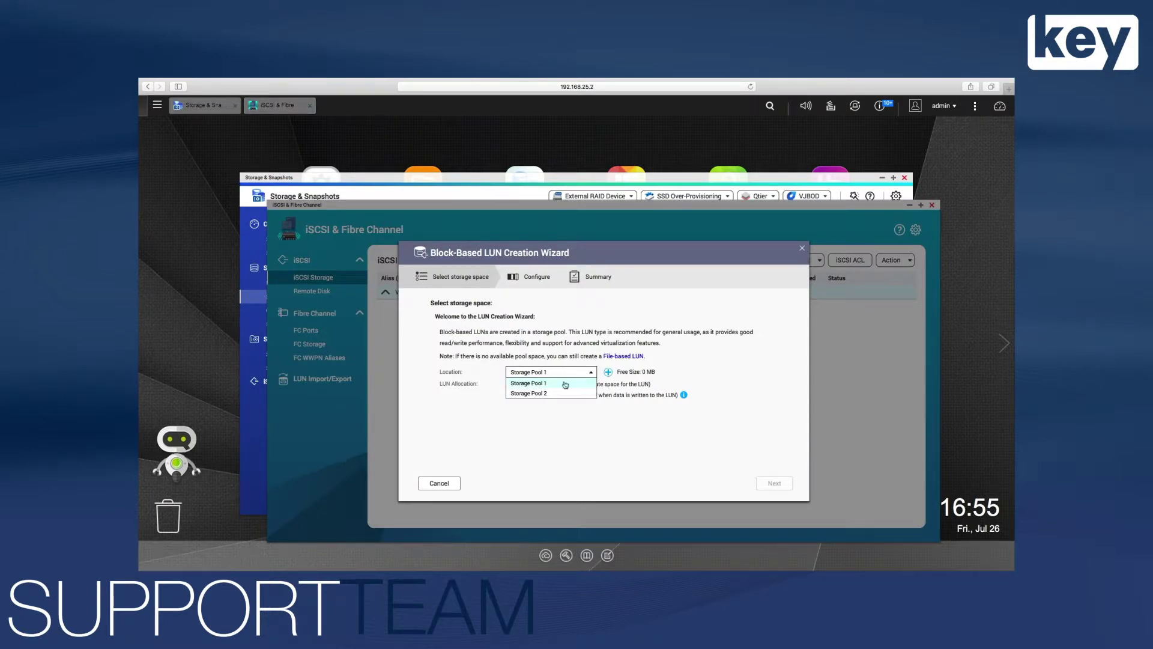
{"action": "left_click", "coordinate": [543, 393]}
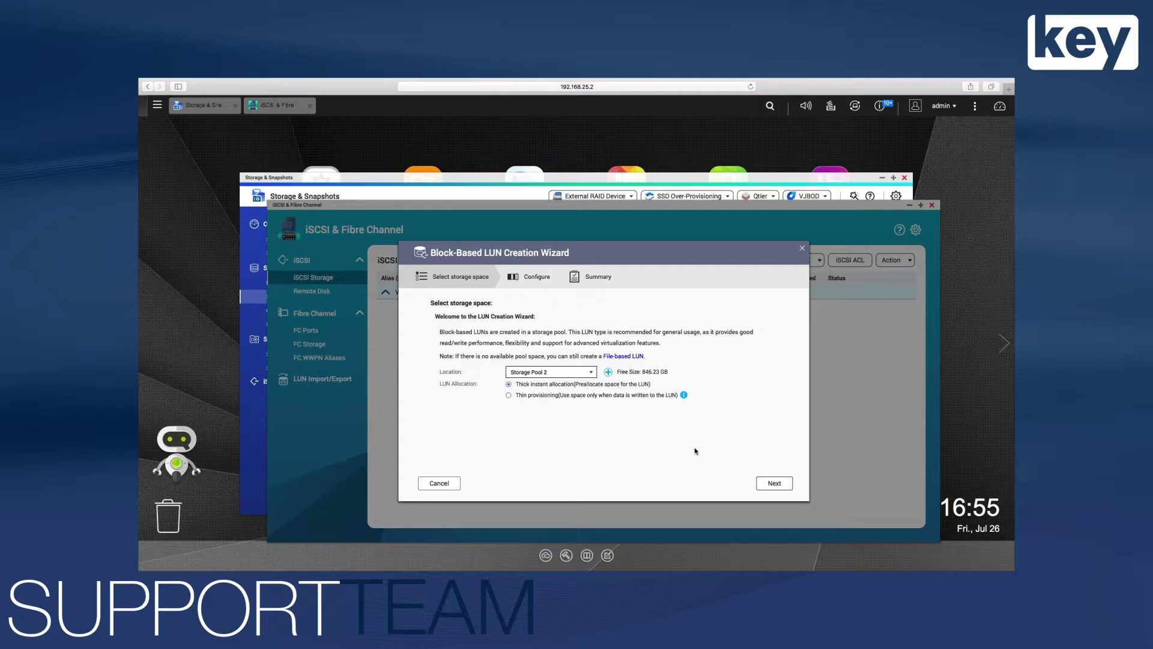
{"action": "left_click", "coordinate": [776, 486]}
{"action": "left_click", "coordinate": [531, 344]}
{"action": "left_click_drag", "start_coordinate": [523, 346], "coordinate": [497, 349]}
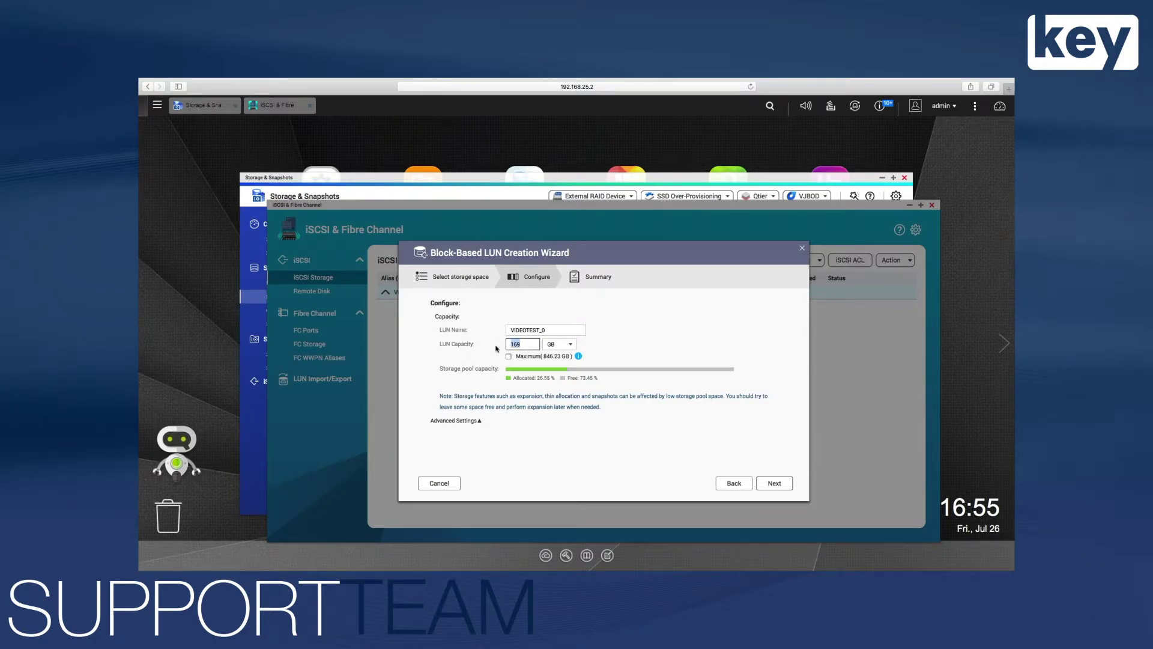
{"action": "type", "text": "200"}
{"action": "left_click", "coordinate": [771, 485]}
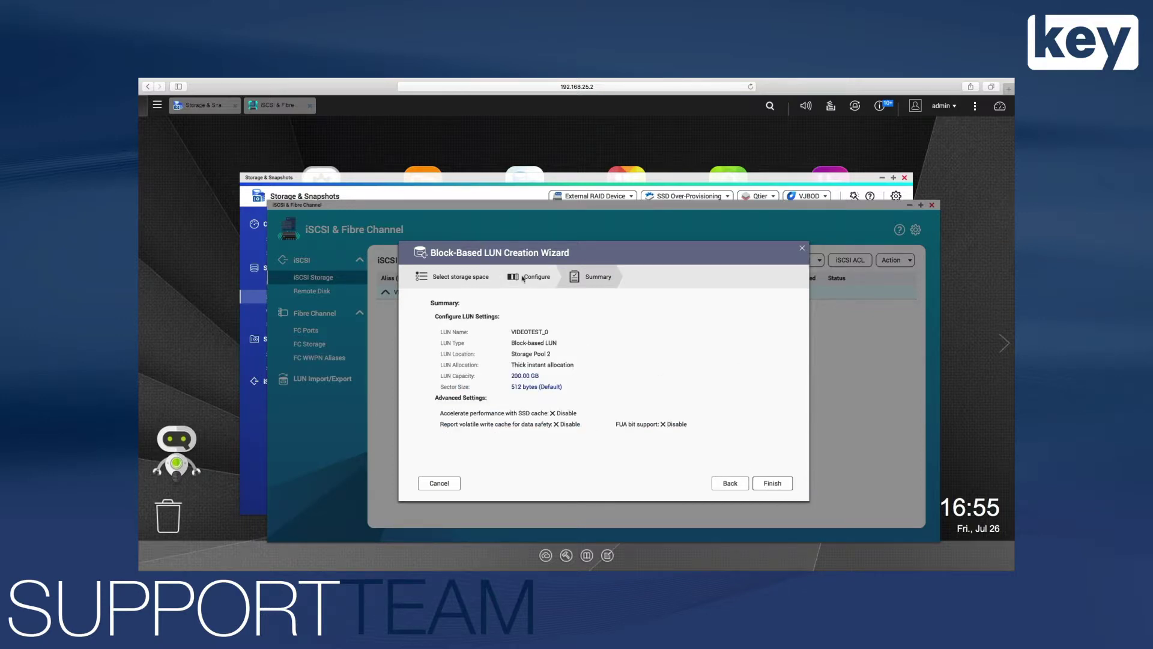
{"action": "left_click", "coordinate": [762, 484]}
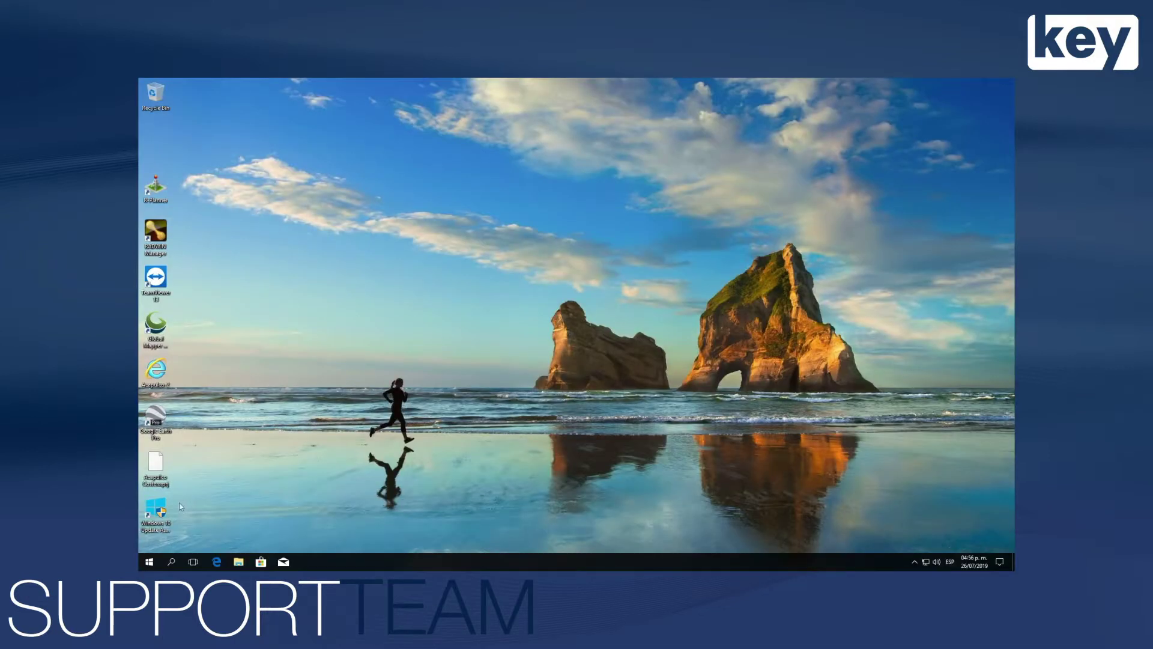
On the Windows computer, open iSCSI Initiator and add the target portal 192.168.25.2 on port 3260.
{"action": "left_click", "coordinate": [174, 557]}
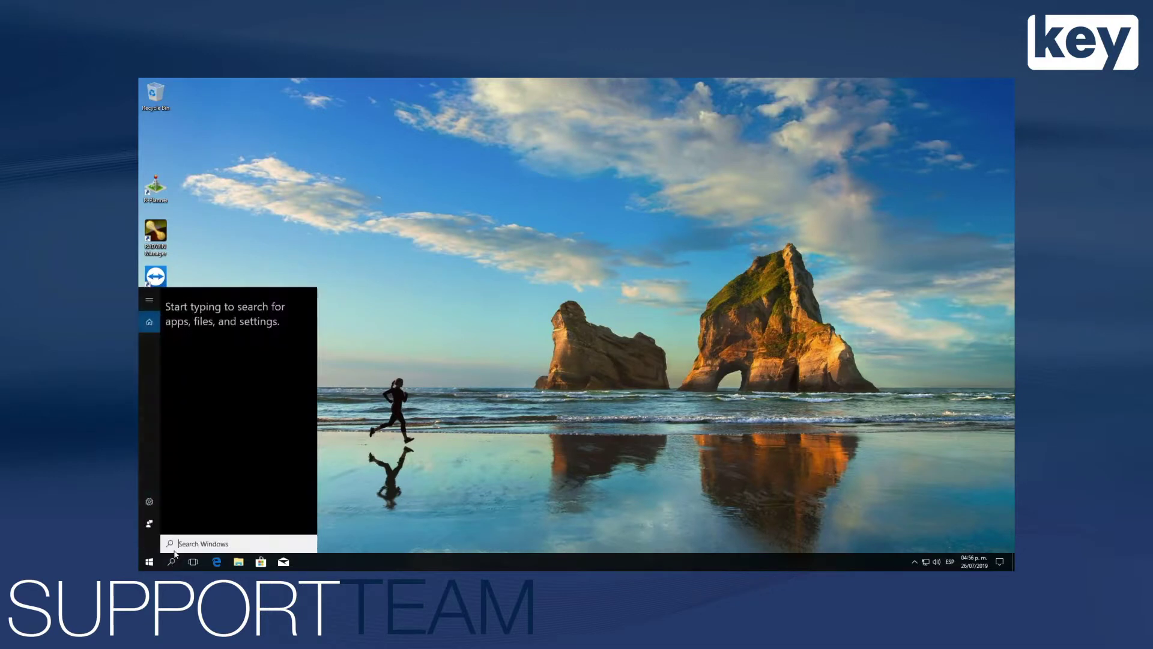
{"action": "type", "text": "ISC"}
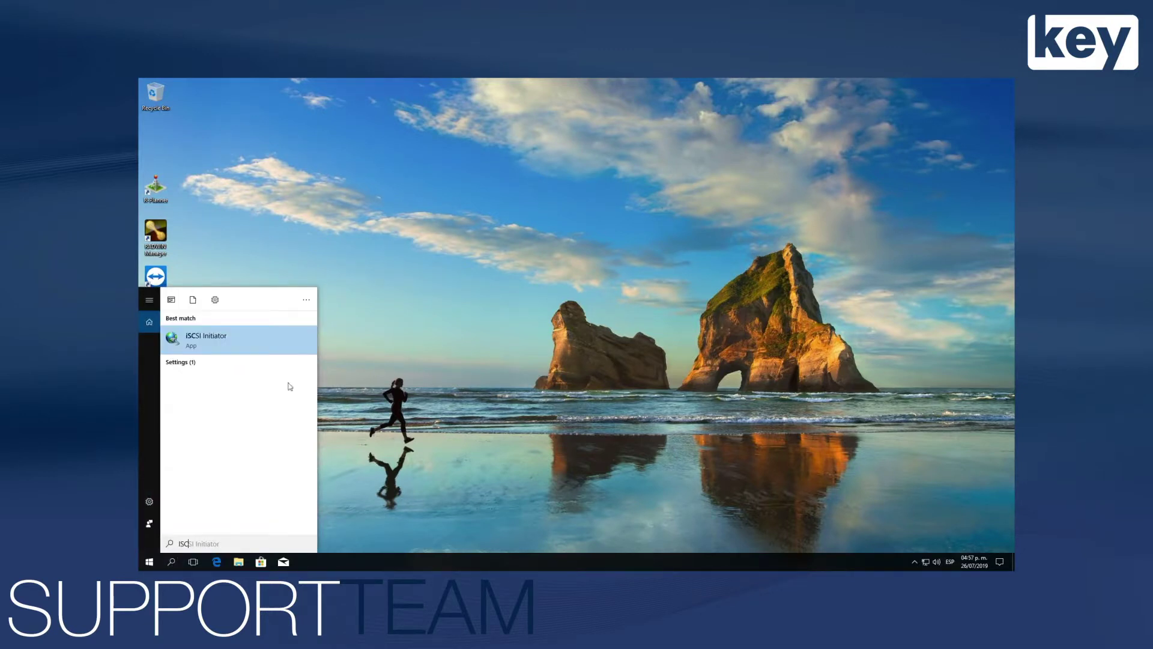
{"action": "left_click", "coordinate": [217, 340]}
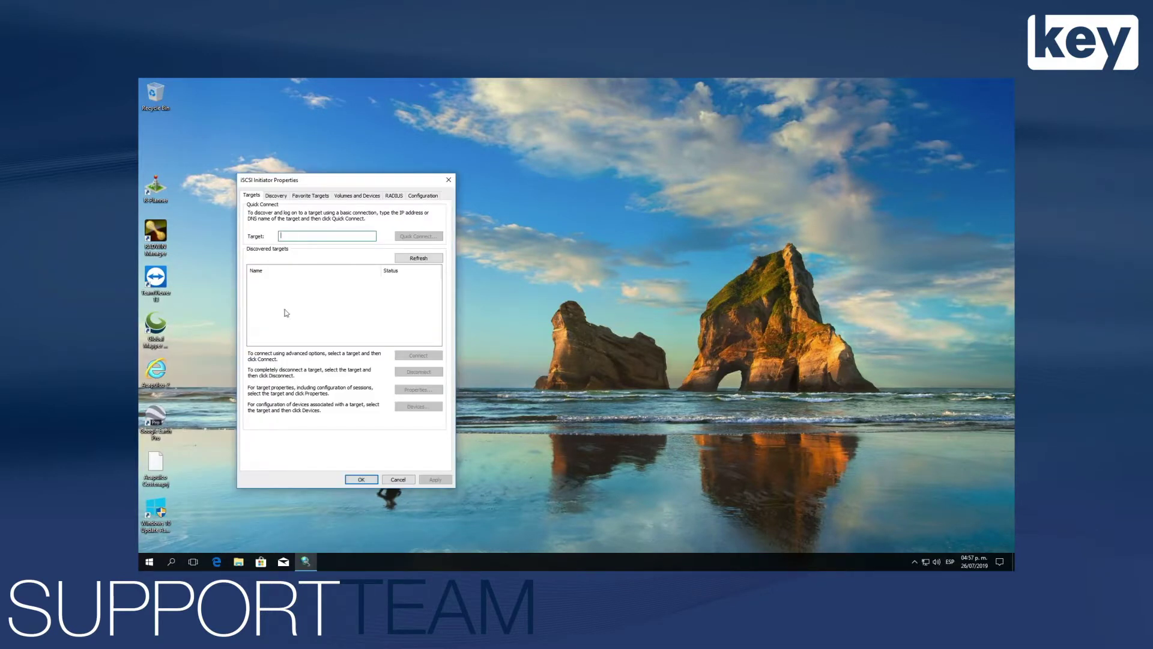
{"action": "left_click", "coordinate": [274, 197]}
{"action": "left_click", "coordinate": [399, 281]}
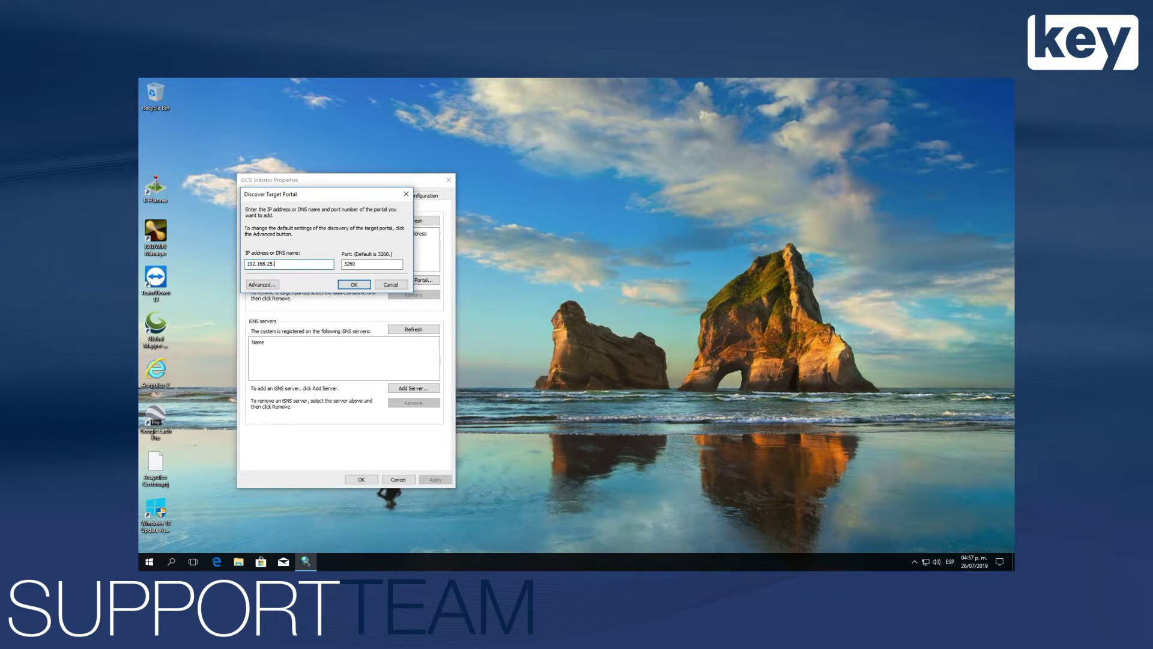
{"action": "left_click", "coordinate": [354, 284]}
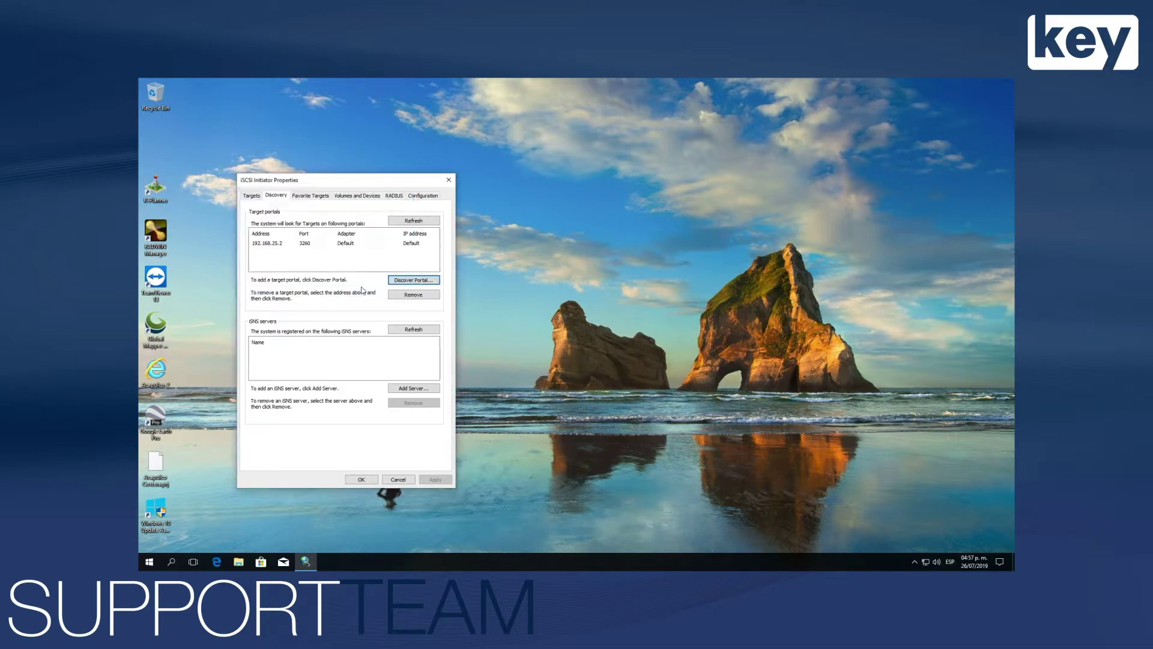
Connect to the discovered videotest target, keeping it as a favorite target, and close the iSCSI Initiator properties.
{"action": "left_click", "coordinate": [252, 196]}
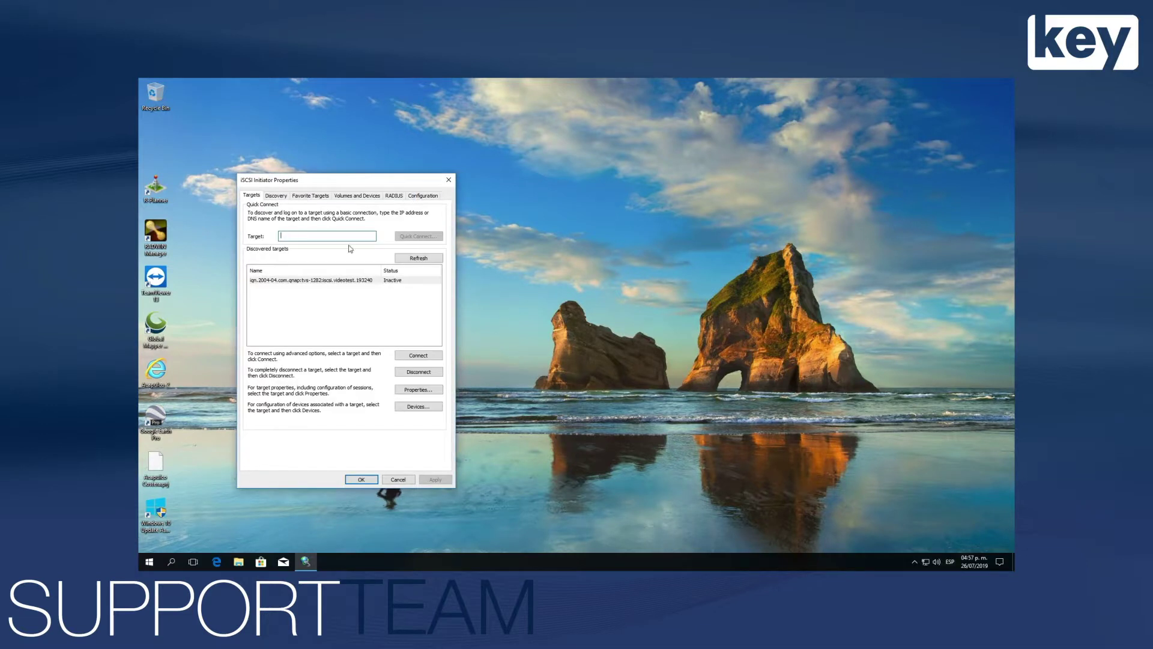
{"action": "left_click", "coordinate": [342, 280]}
{"action": "left_click", "coordinate": [419, 355]}
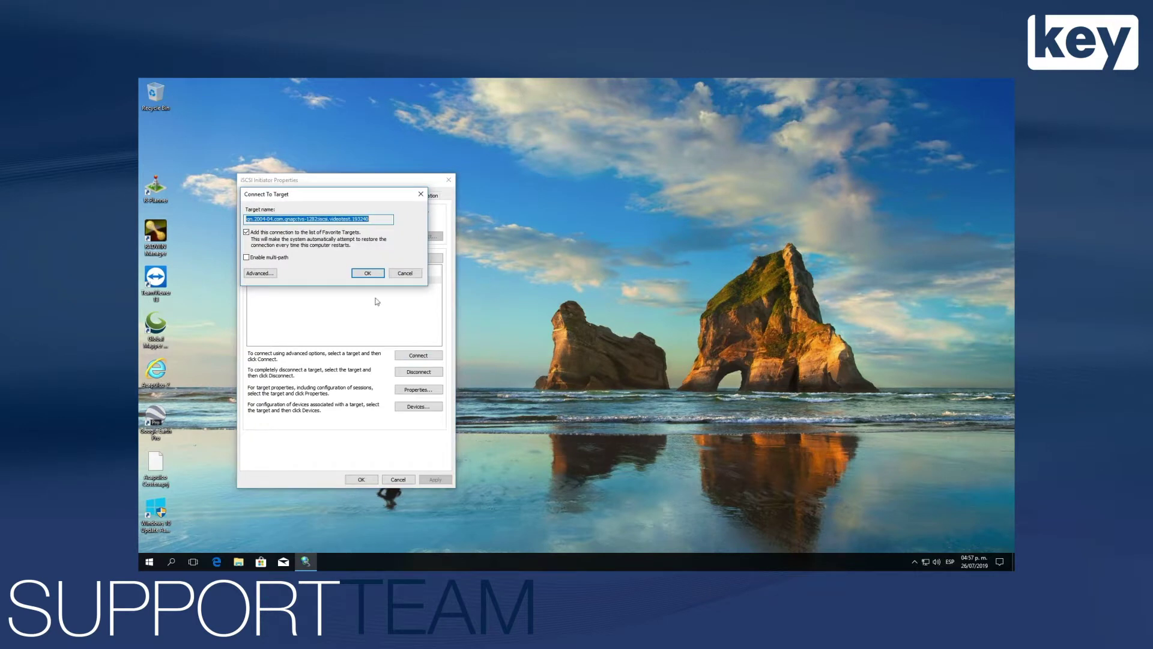
{"action": "left_click", "coordinate": [361, 270]}
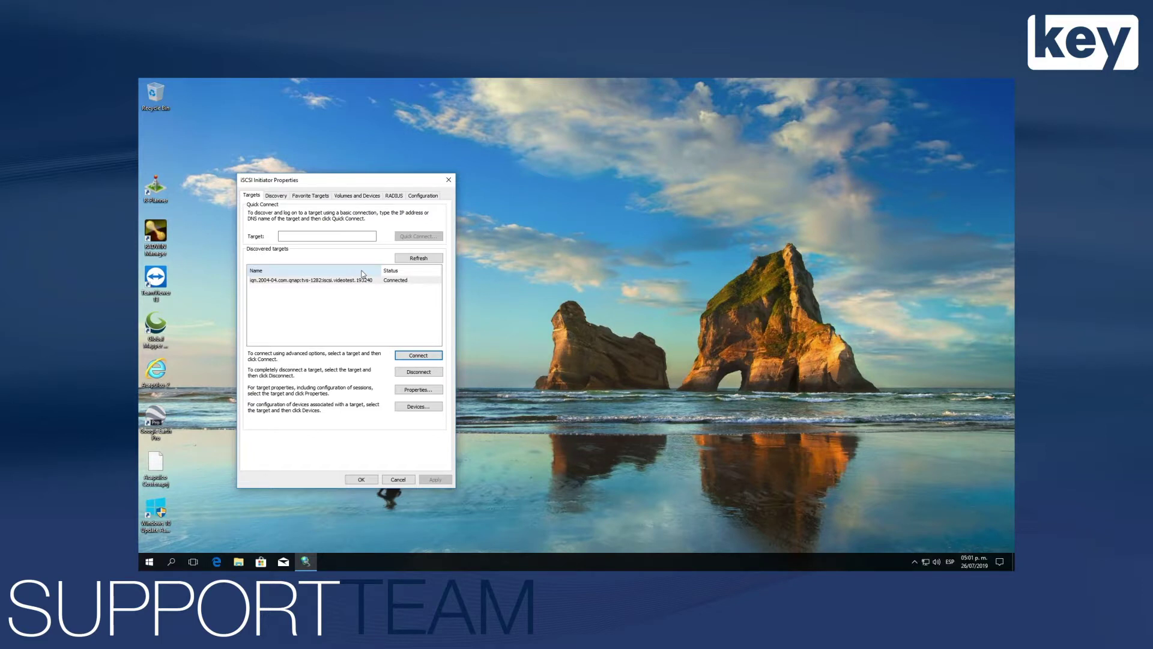
{"action": "left_click", "coordinate": [448, 180]}
Open Disk Management through This PC's Manage command and initialize Disk 1 with the MBR (Master Boot Record) partition style.
{"action": "left_click", "coordinate": [239, 562]}
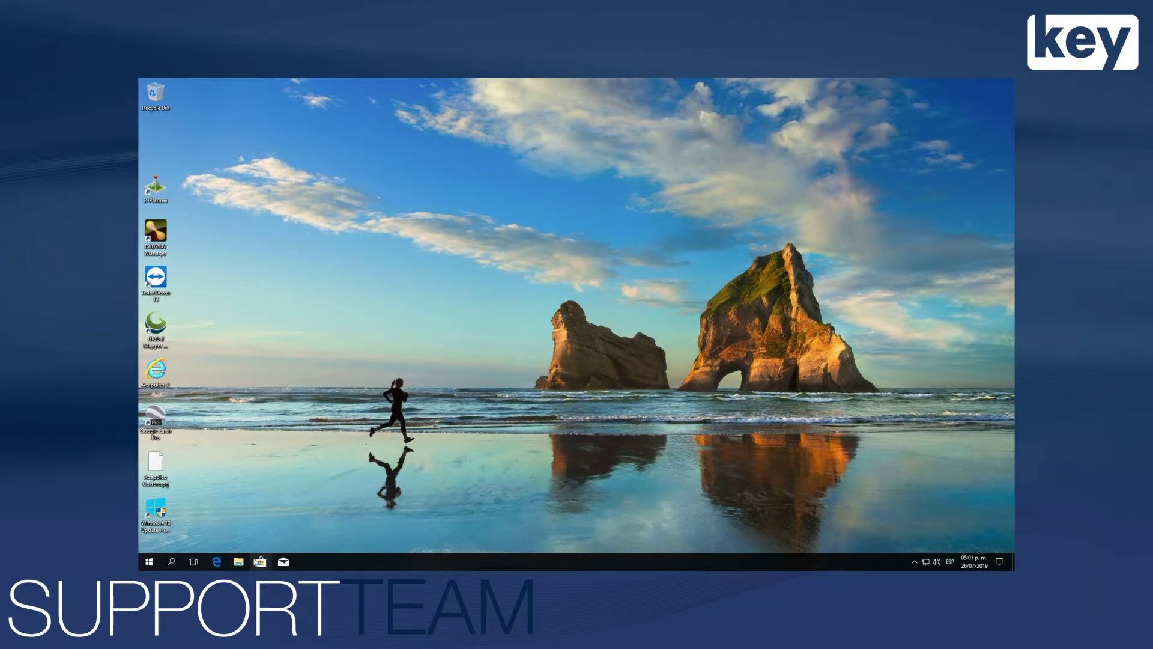
{"action": "right_click", "coordinate": [236, 364]}
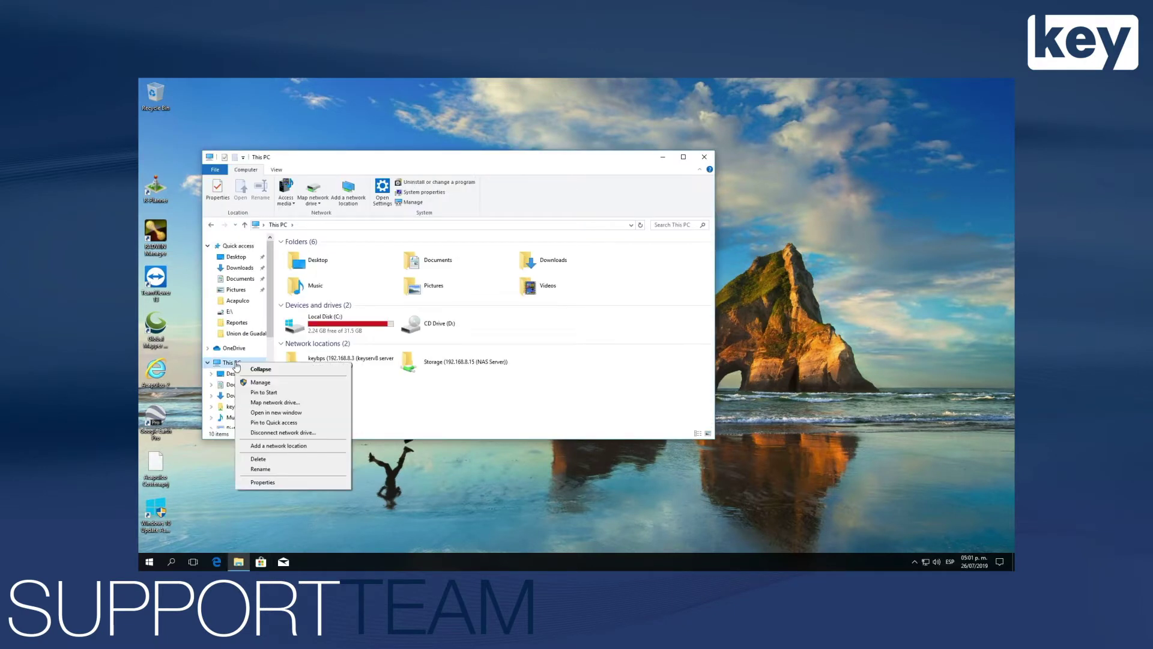
{"action": "left_click", "coordinate": [269, 385]}
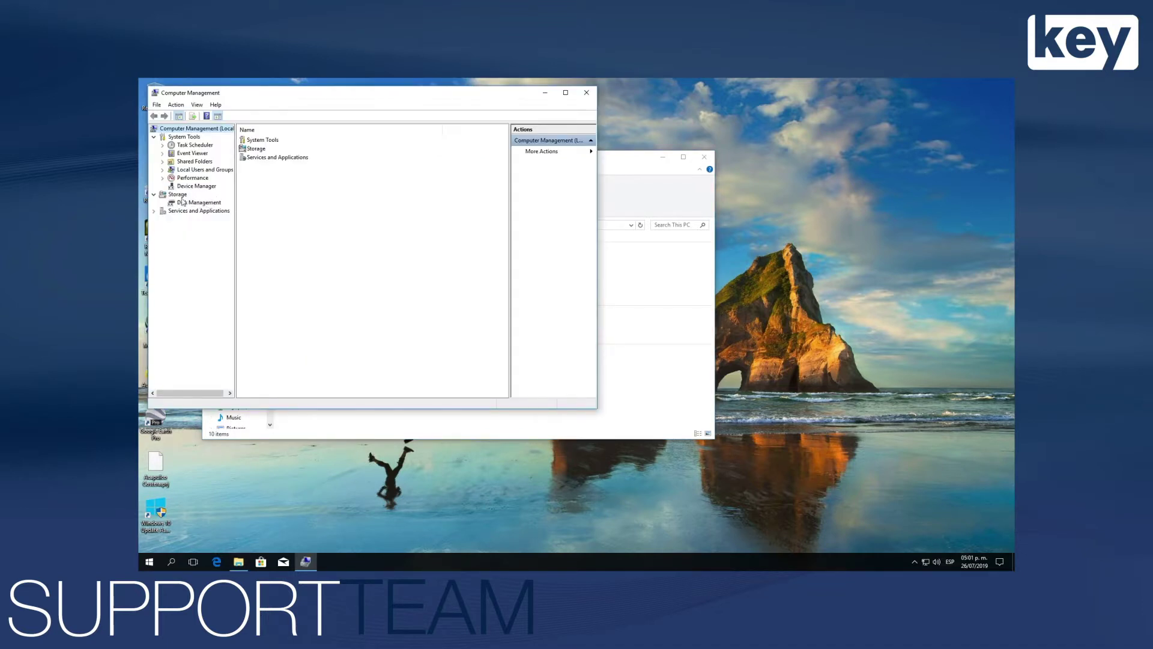
{"action": "left_click", "coordinate": [203, 204]}
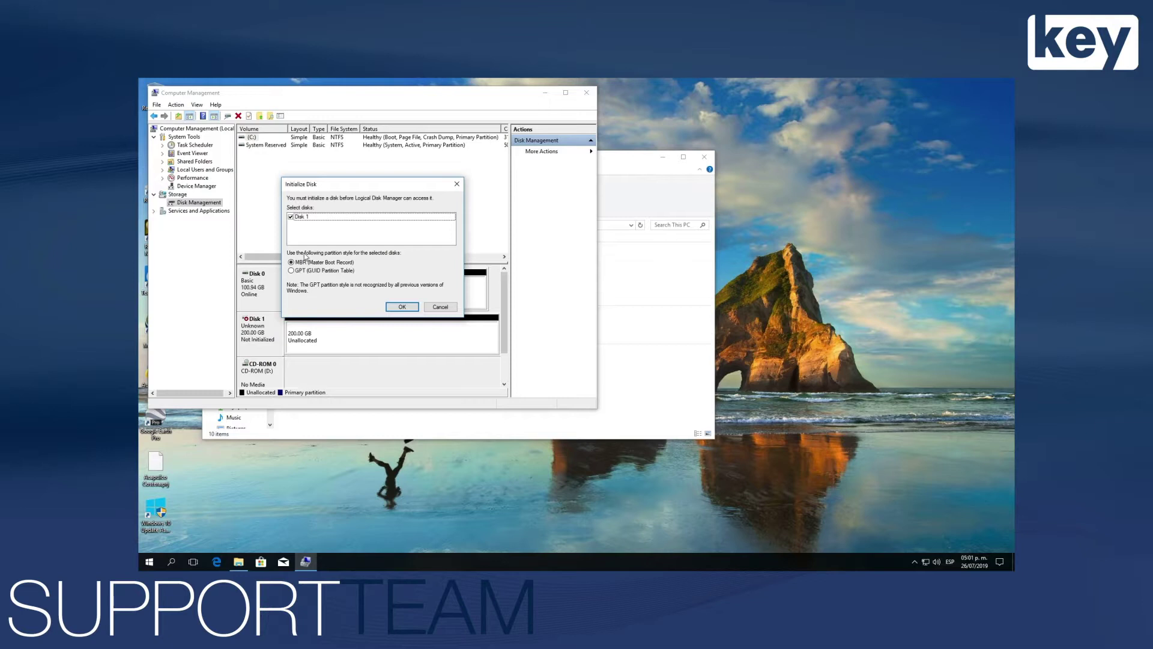
{"action": "left_click", "coordinate": [401, 307]}
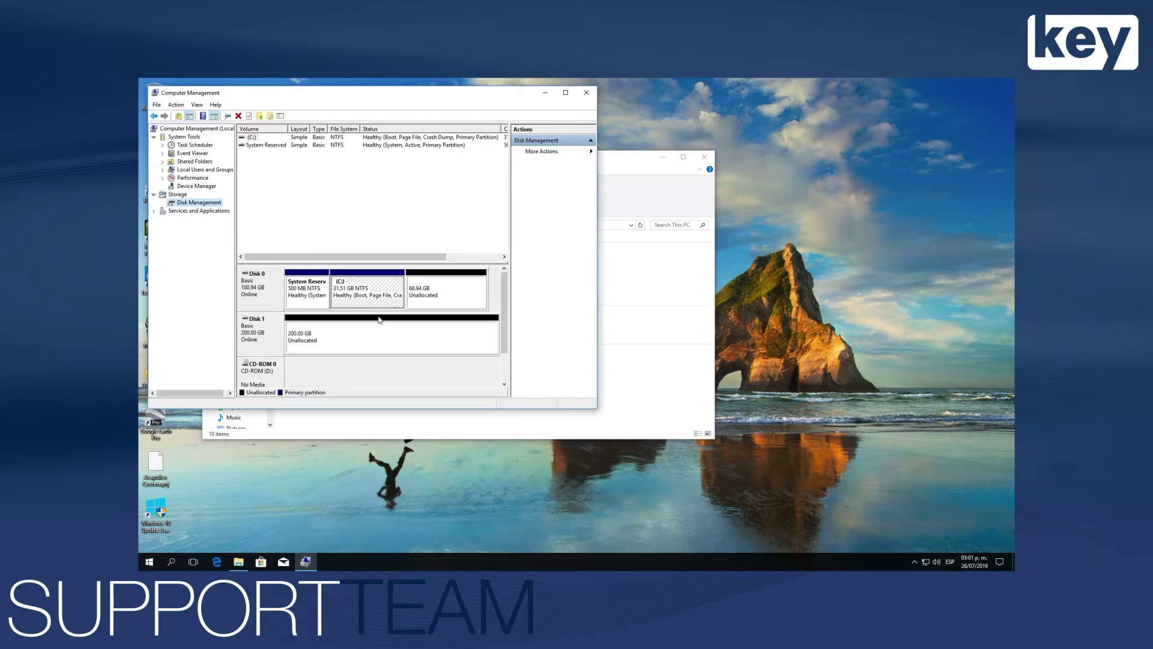
Start a simple volume on Disk 1's unallocated space, using the full 204797 MB and assigning drive letter K.
{"action": "left_click", "coordinate": [341, 336]}
{"action": "right_click", "coordinate": [351, 340]}
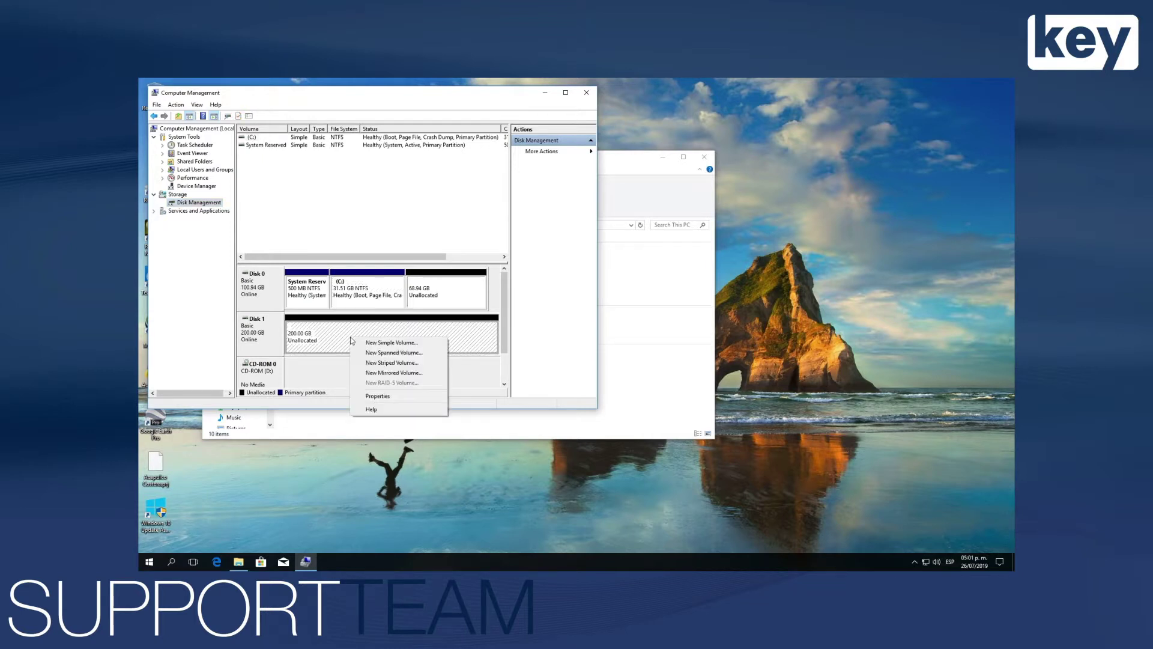
{"action": "left_click", "coordinate": [397, 344]}
{"action": "left_click", "coordinate": [418, 304]}
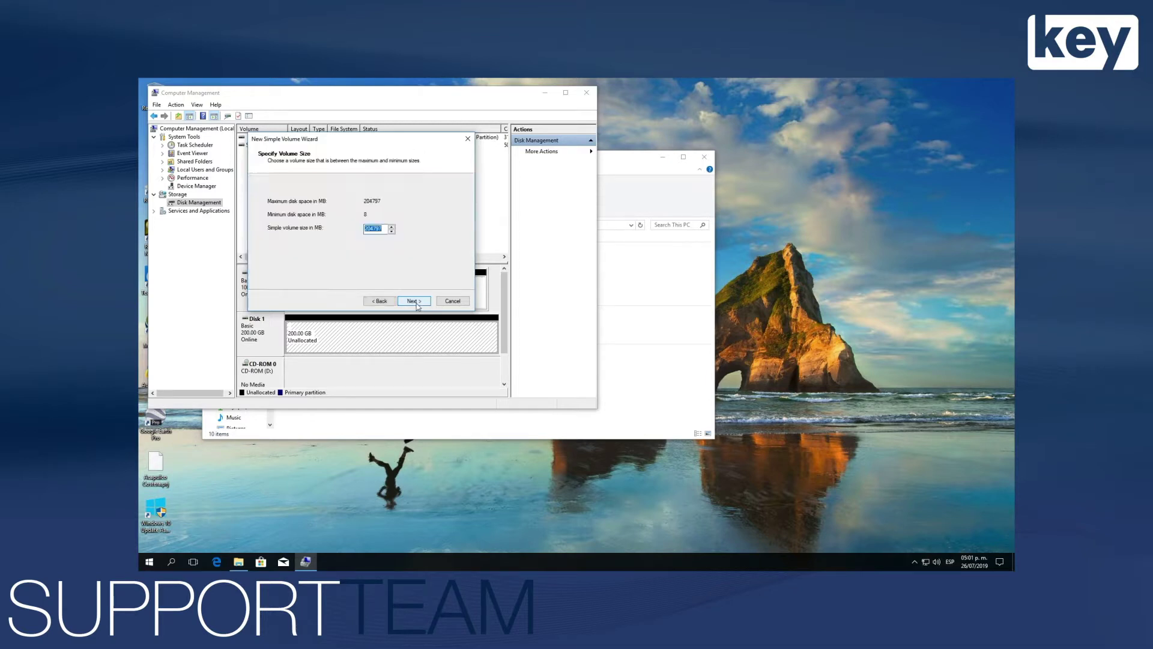
{"action": "left_click", "coordinate": [414, 301]}
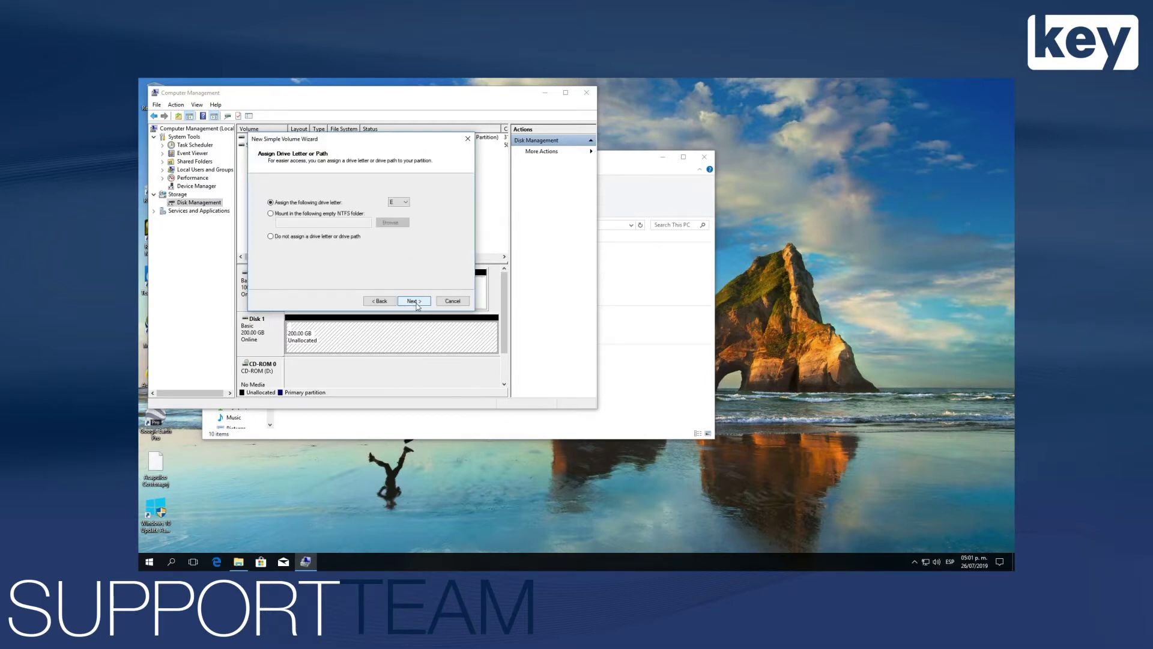
{"action": "left_click", "coordinate": [400, 203]}
{"action": "left_click", "coordinate": [392, 261]}
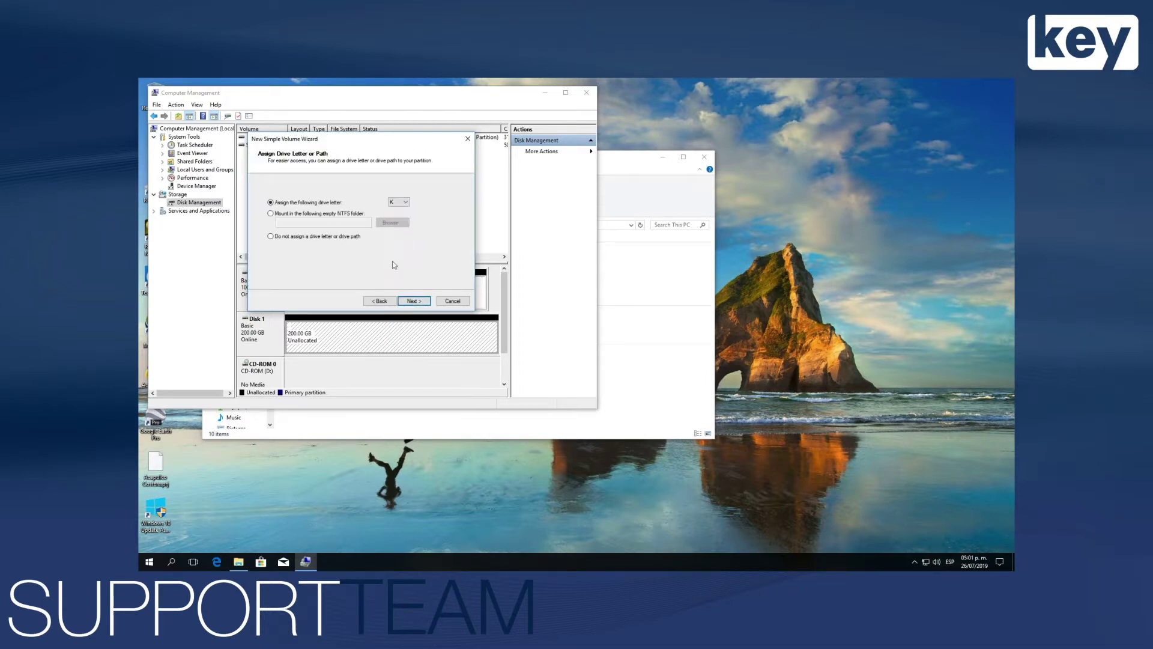
{"action": "left_click", "coordinate": [414, 301]}
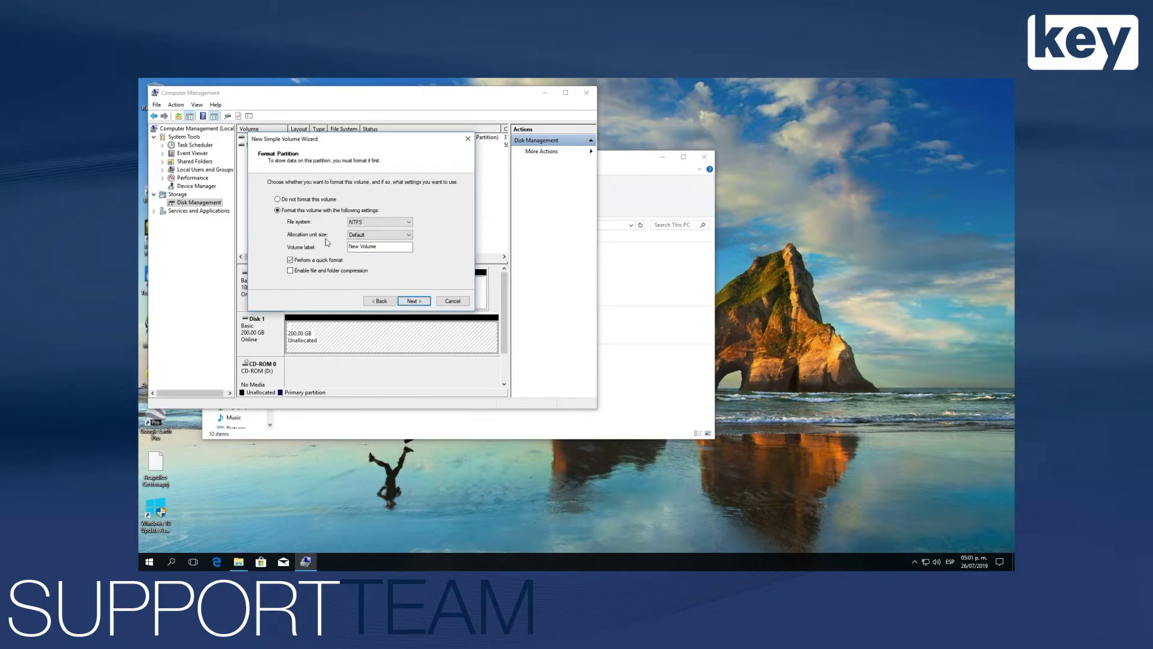
Create the volume with NTFS quick format, default allocation unit size and the label New Volume, and move the This PC window aside.
{"action": "left_click", "coordinate": [413, 301]}
{"action": "scroll", "coordinate": [455, 228], "scroll_direction": "down", "scroll_amount": 2}
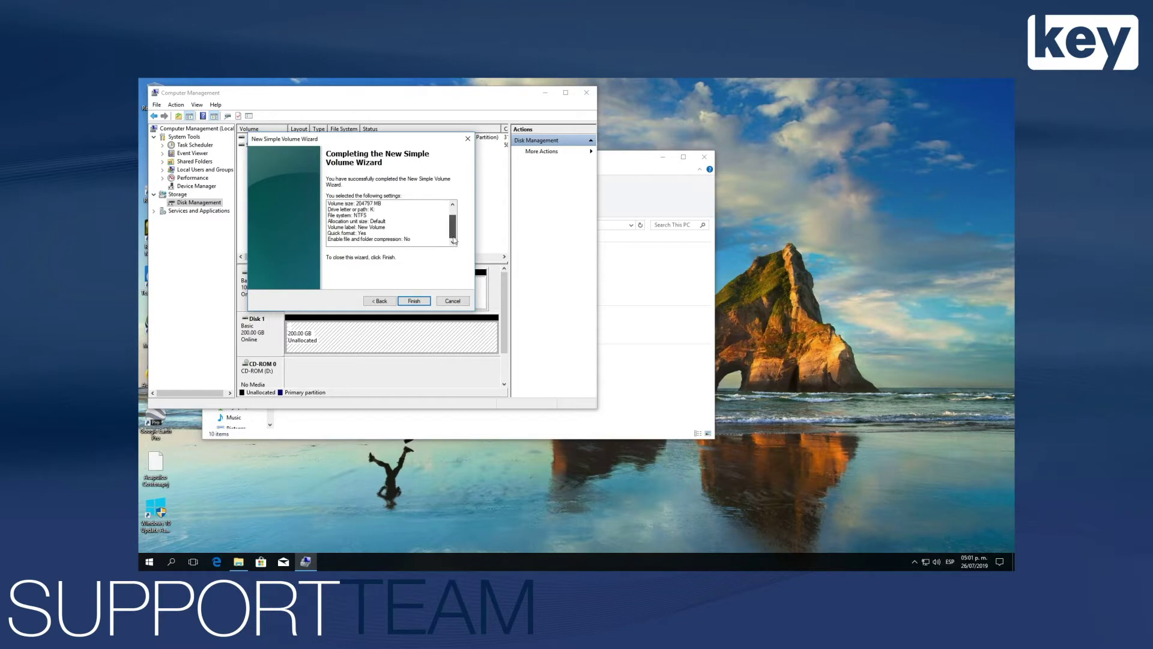
{"action": "left_click", "coordinate": [412, 300]}
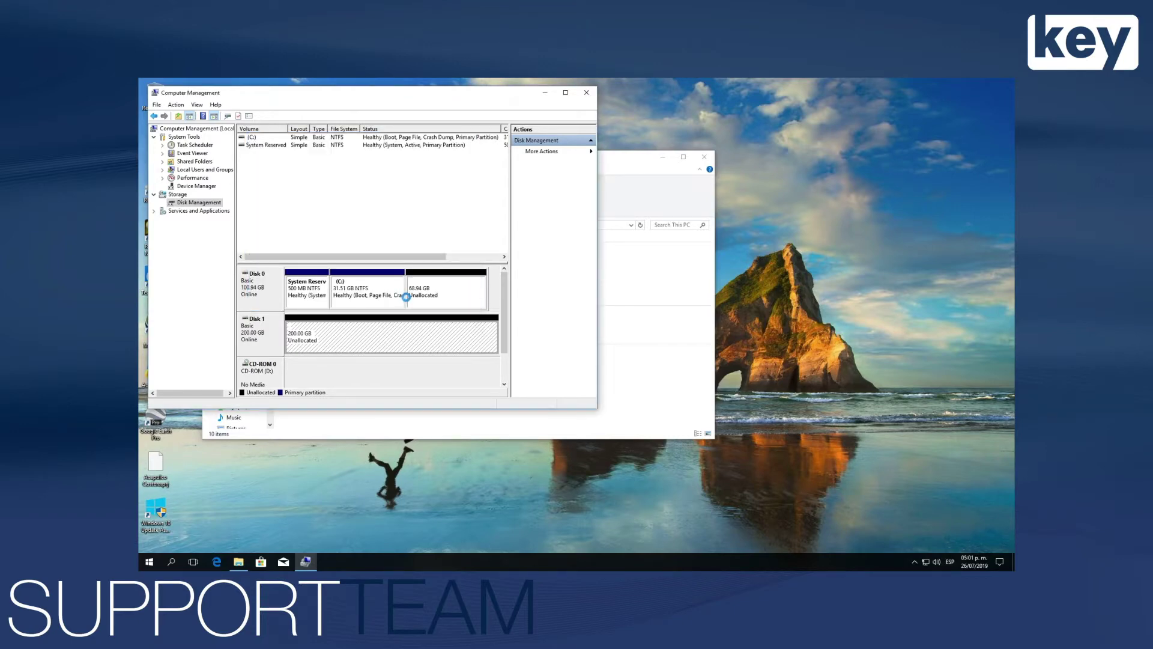
{"action": "left_click_drag", "start_coordinate": [625, 157], "coordinate": [857, 149]}
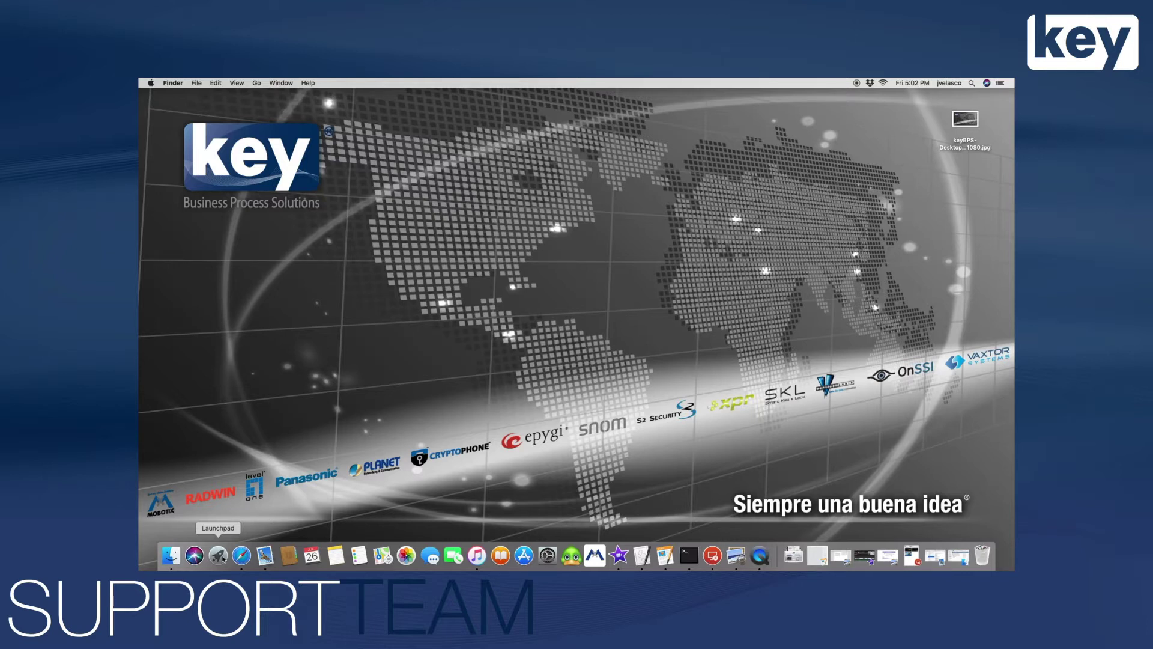
On the Mac, open globalSAN from Launchpad and unlock its settings with the account password.
{"action": "left_click", "coordinate": [219, 556]}
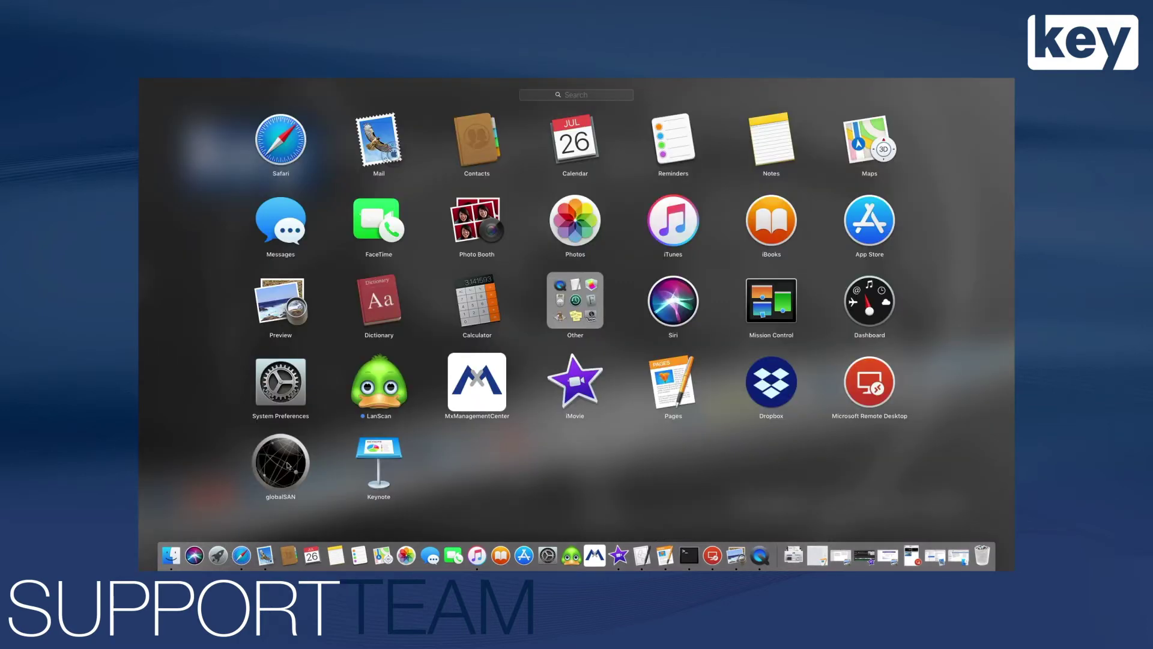
{"action": "left_click", "coordinate": [288, 465]}
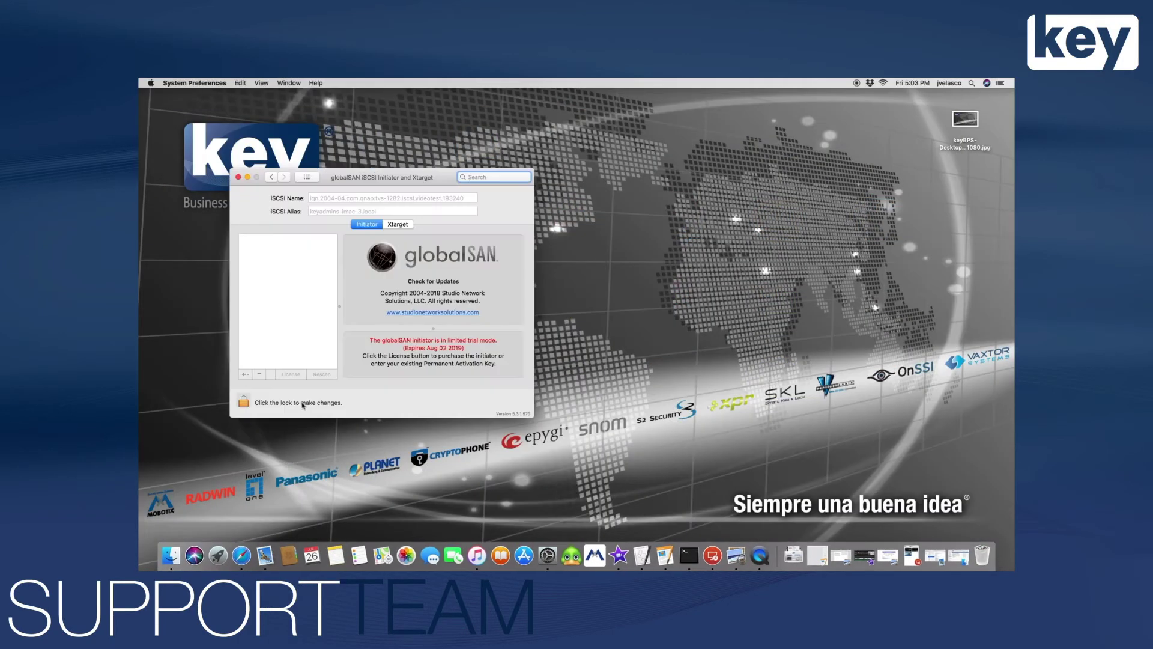
{"action": "left_click", "coordinate": [244, 402]}
{"action": "type", "text": "******"}
{"action": "left_click", "coordinate": [659, 268]}
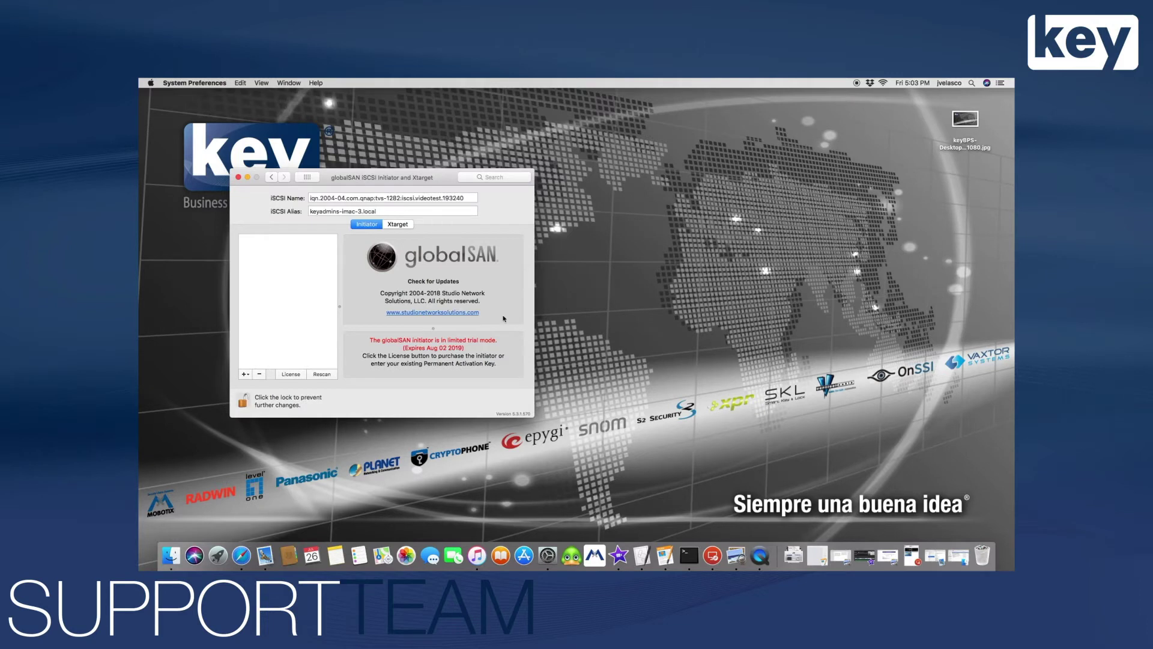
Add a portal with group name 192.168.25.2, IP address 192.168.25.2 and port 3260.
{"action": "left_click", "coordinate": [245, 373]}
{"action": "left_click", "coordinate": [269, 384]}
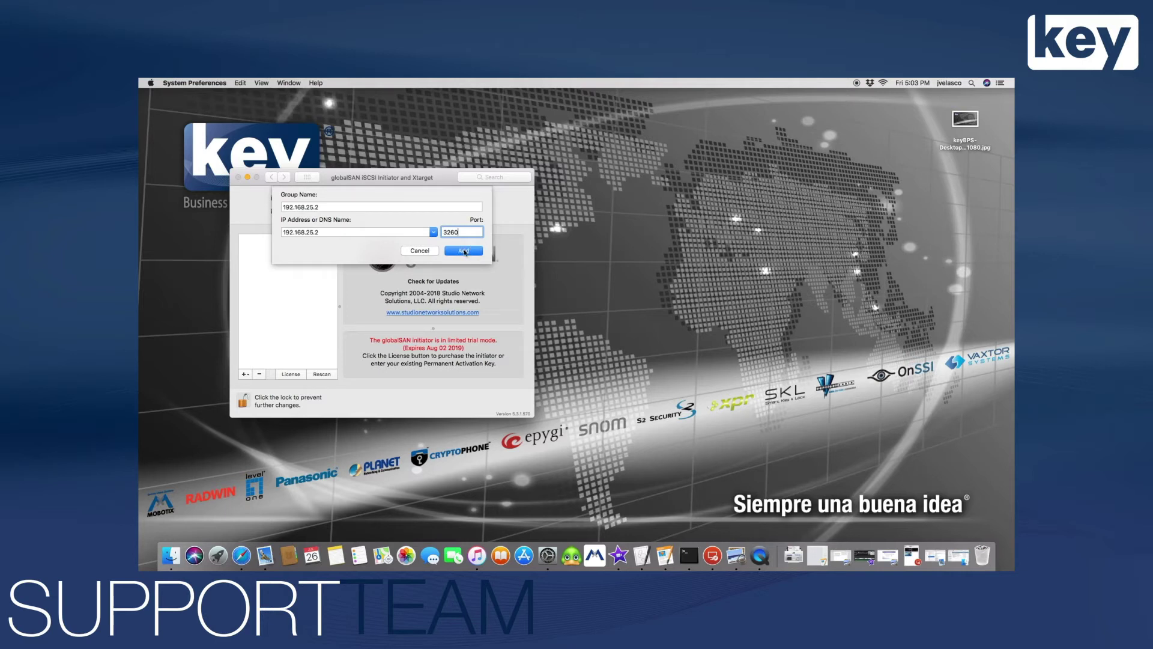
{"action": "left_click", "coordinate": [464, 251]}
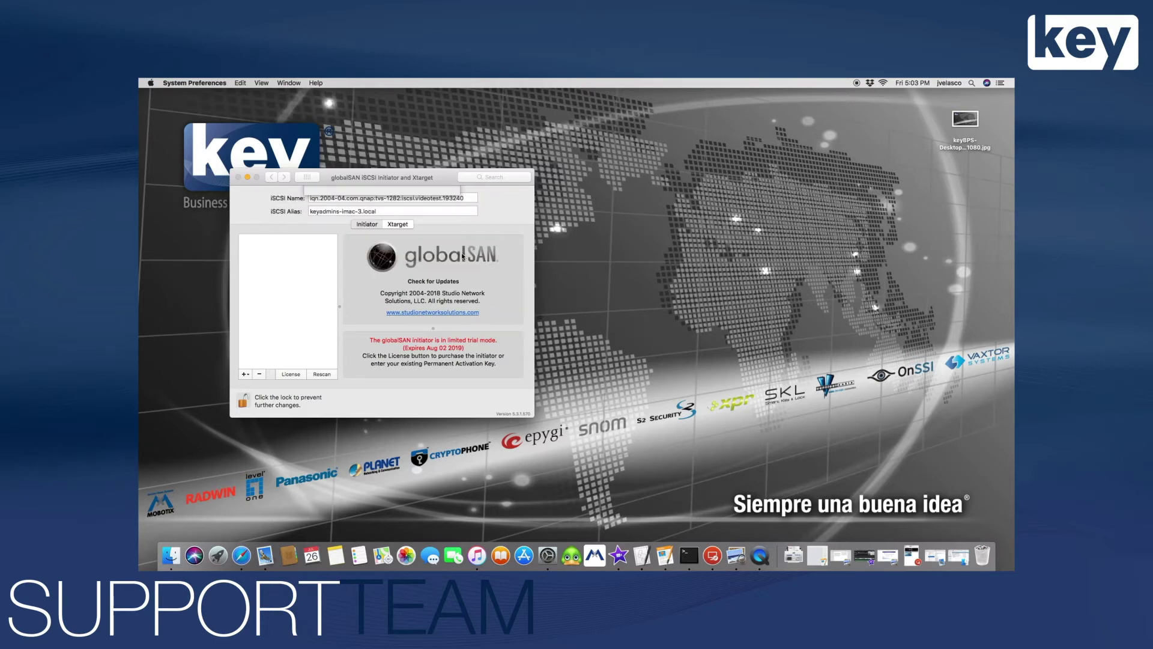
Expand the 192.168.25.2 portal, select its videotest target and choose the 192.168.25.2 port 3260 connection.
{"action": "left_click", "coordinate": [244, 239]}
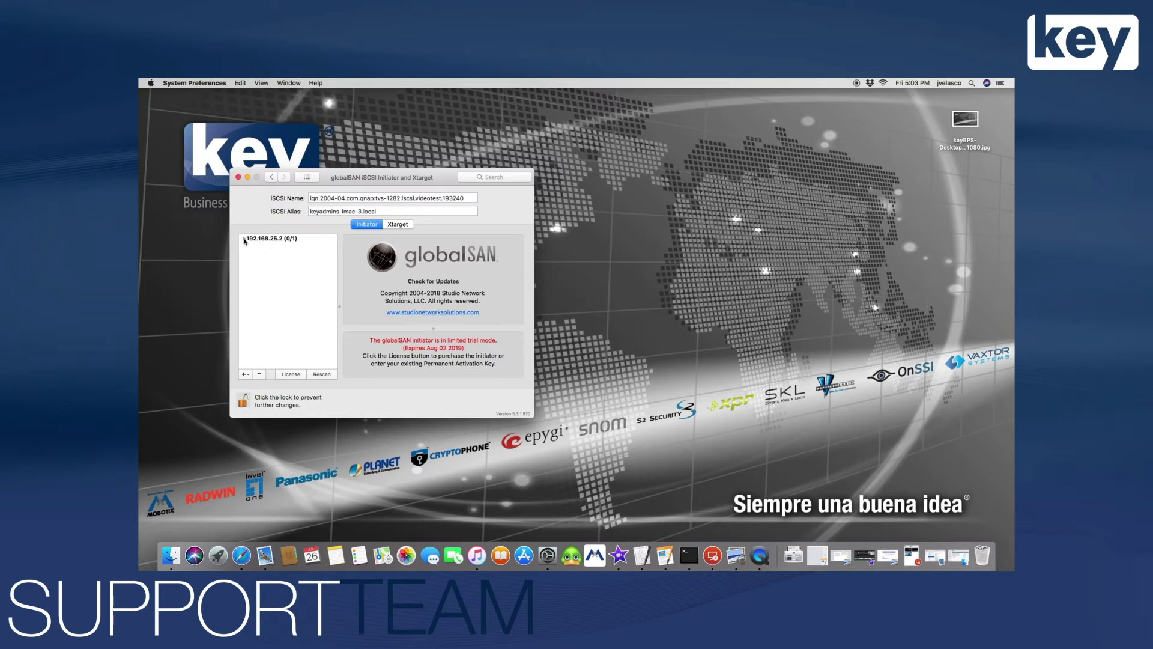
{"action": "left_click", "coordinate": [287, 254]}
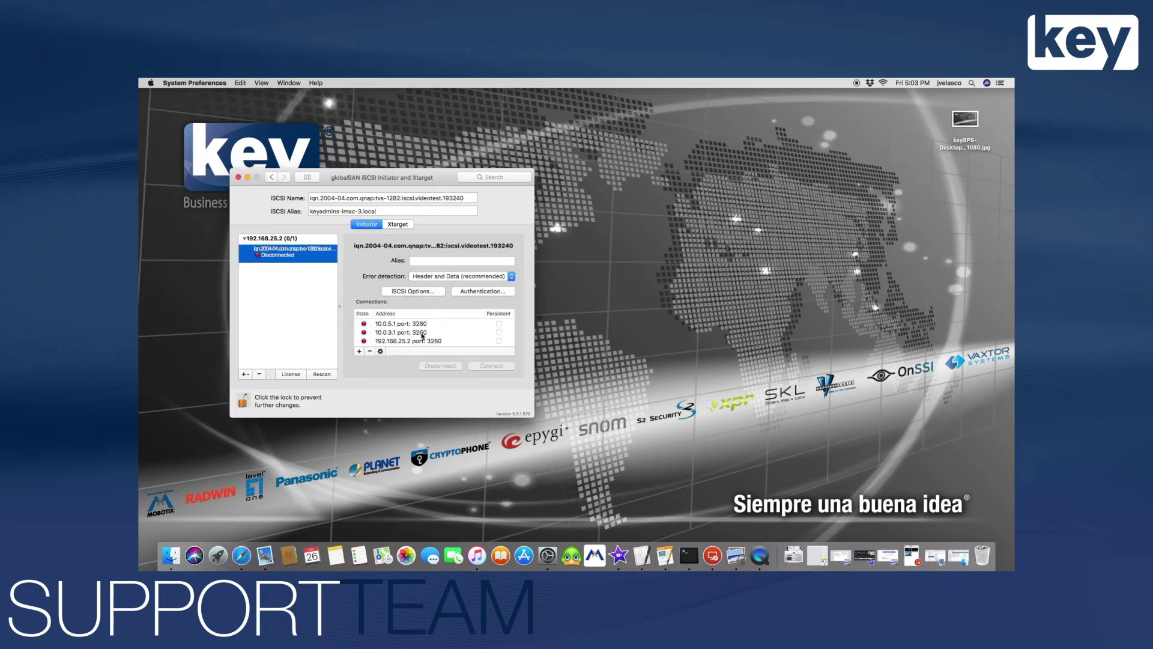
{"action": "left_click", "coordinate": [423, 336]}
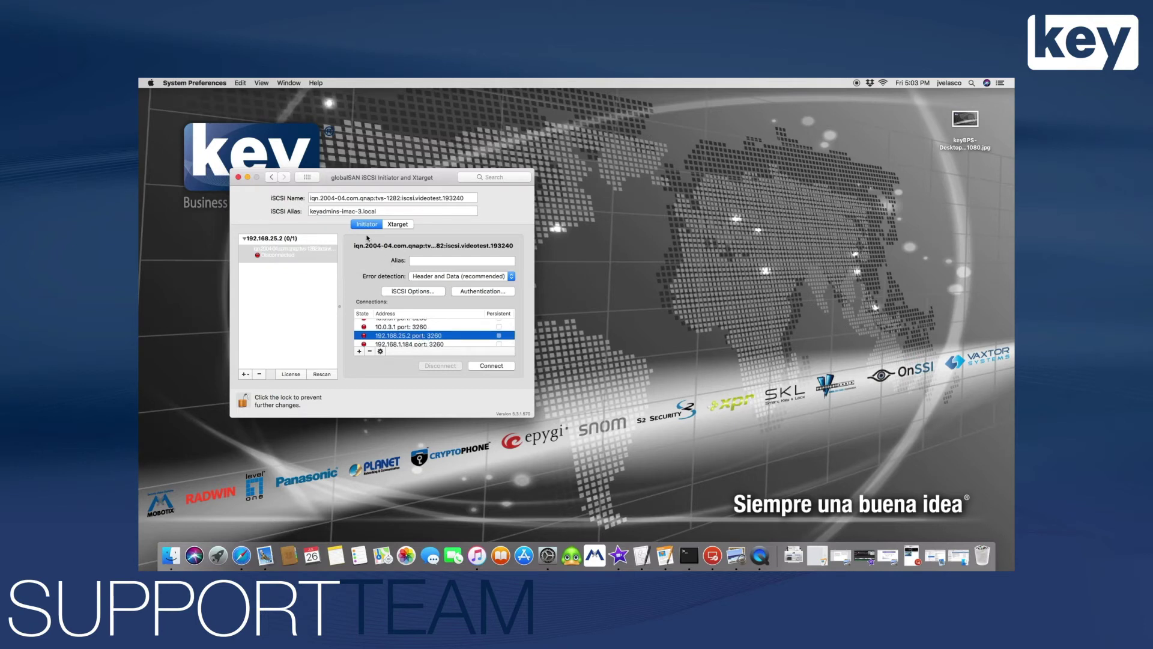
In the target's iSCSI options, enable always sending SessionType when connecting.
{"action": "left_click", "coordinate": [412, 291]}
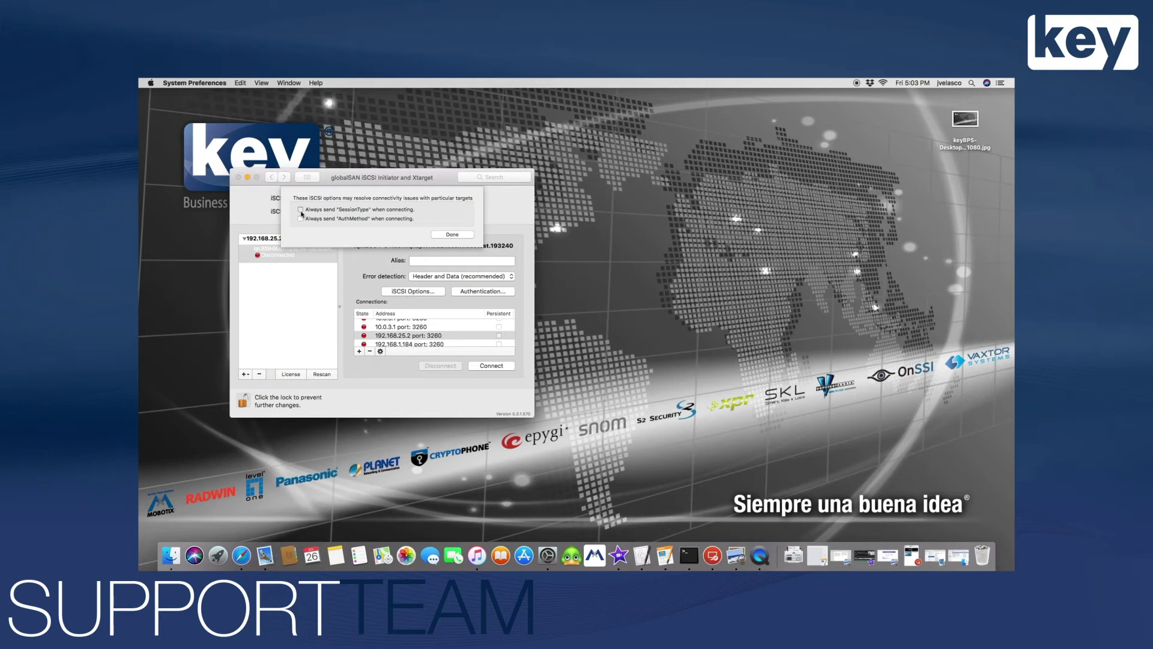
{"action": "left_click", "coordinate": [301, 210]}
{"action": "left_click", "coordinate": [452, 234]}
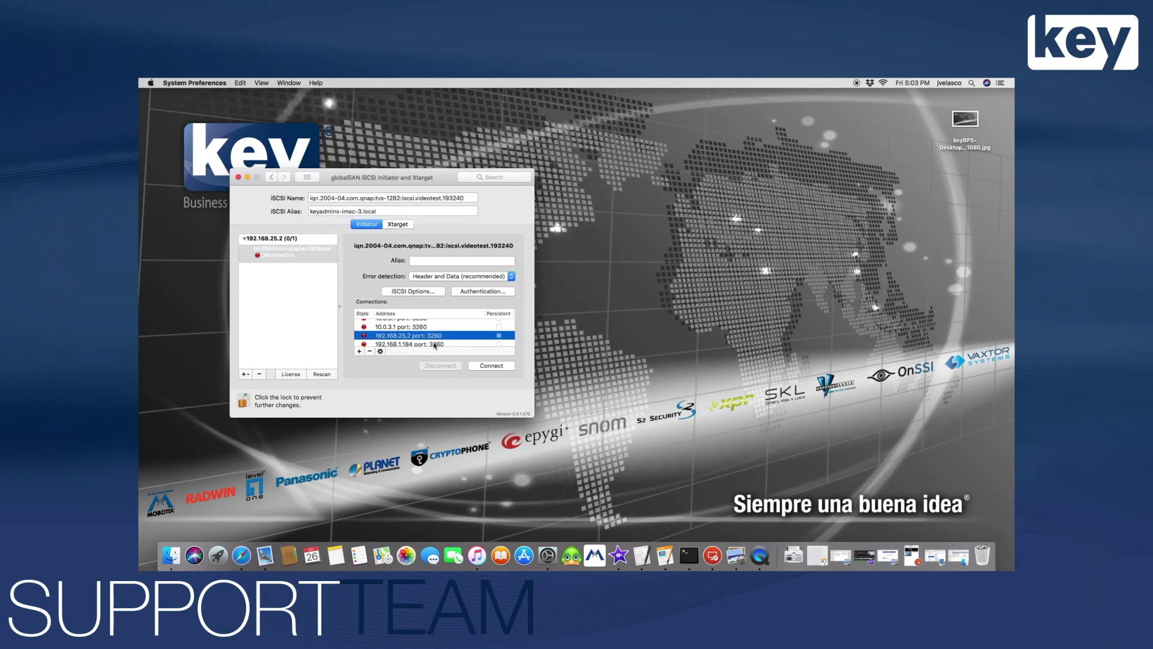